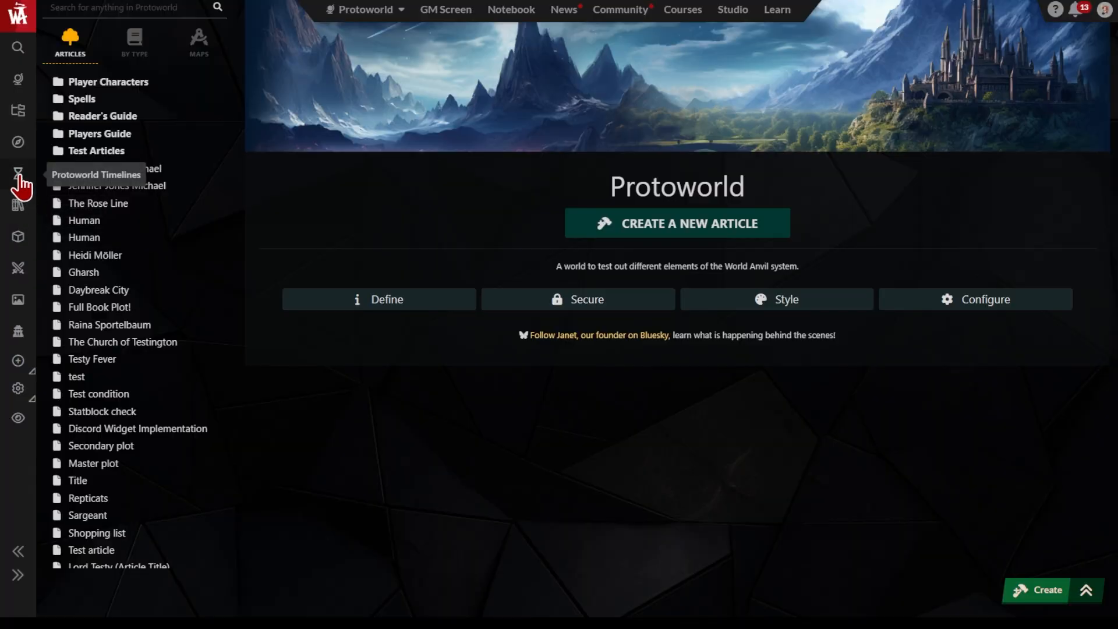
Create a new timeline titled "Epic Timeline of London!"
{"action": "left_click", "coordinate": [20, 181]}
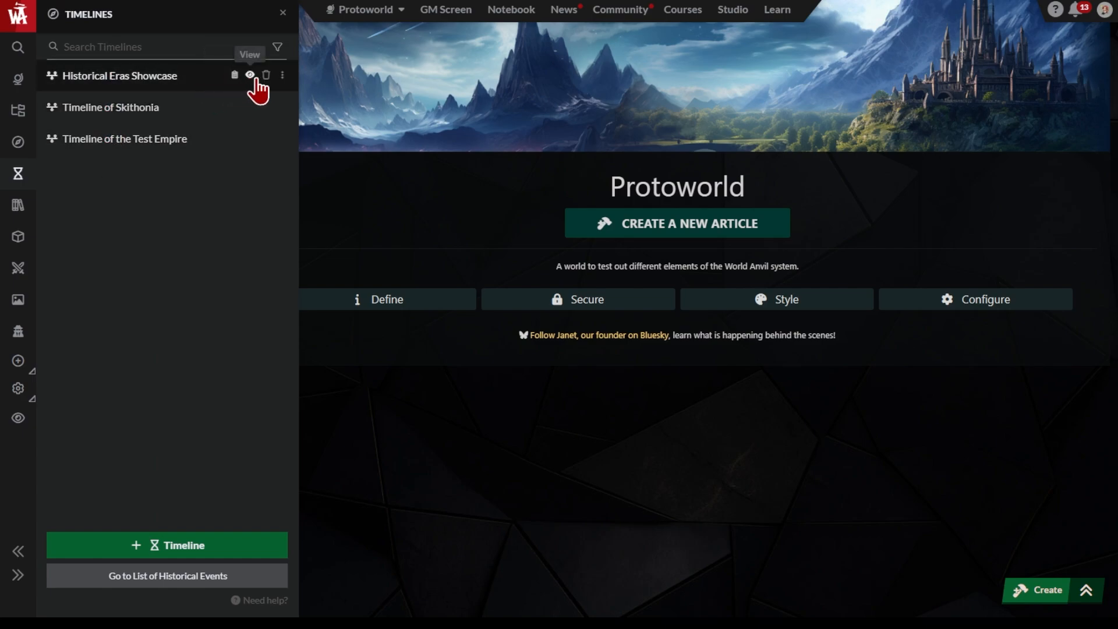
{"action": "left_click", "coordinate": [254, 550]}
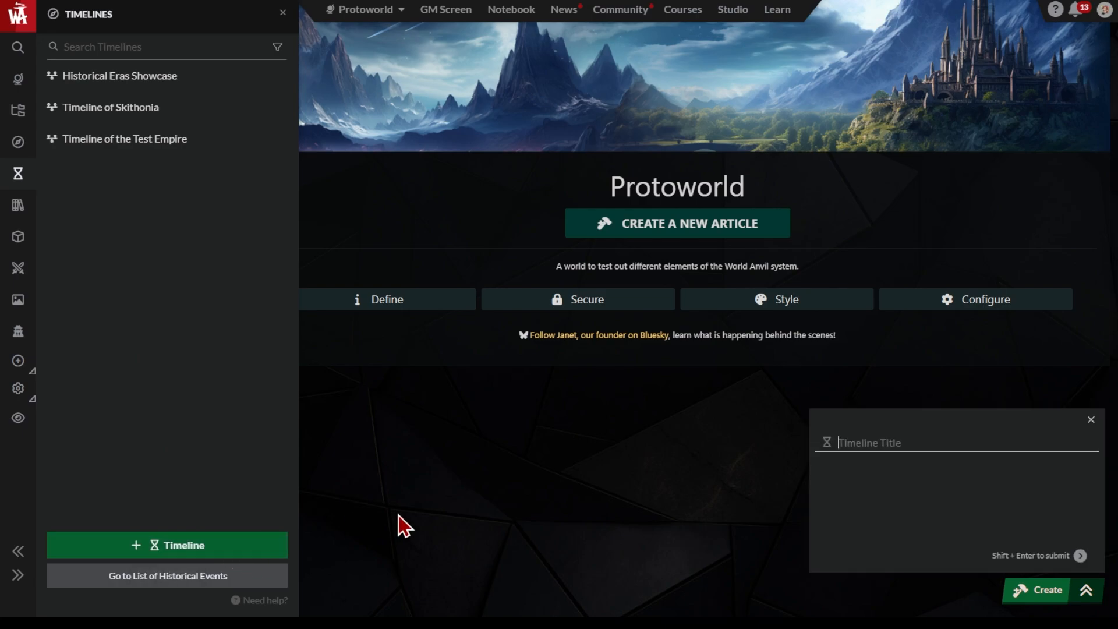
{"action": "type", "text": "Epic Timeline of London!"}
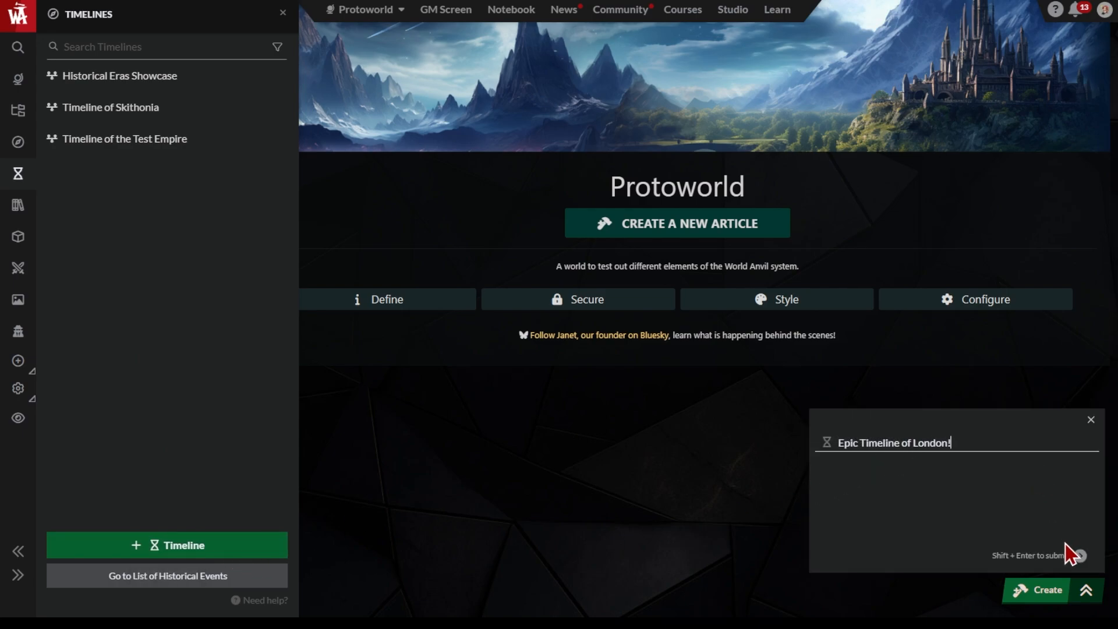
{"action": "left_click", "coordinate": [1080, 555]}
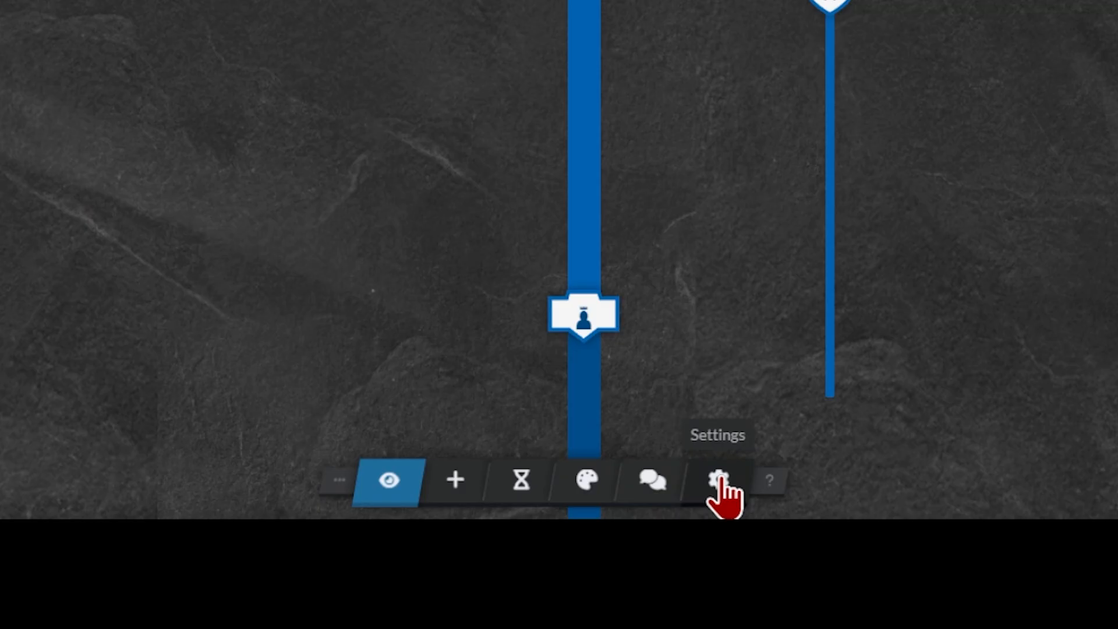
Retype the last two letters "ia" of the Timeline of Skithonia title
{"action": "left_click", "coordinate": [780, 490]}
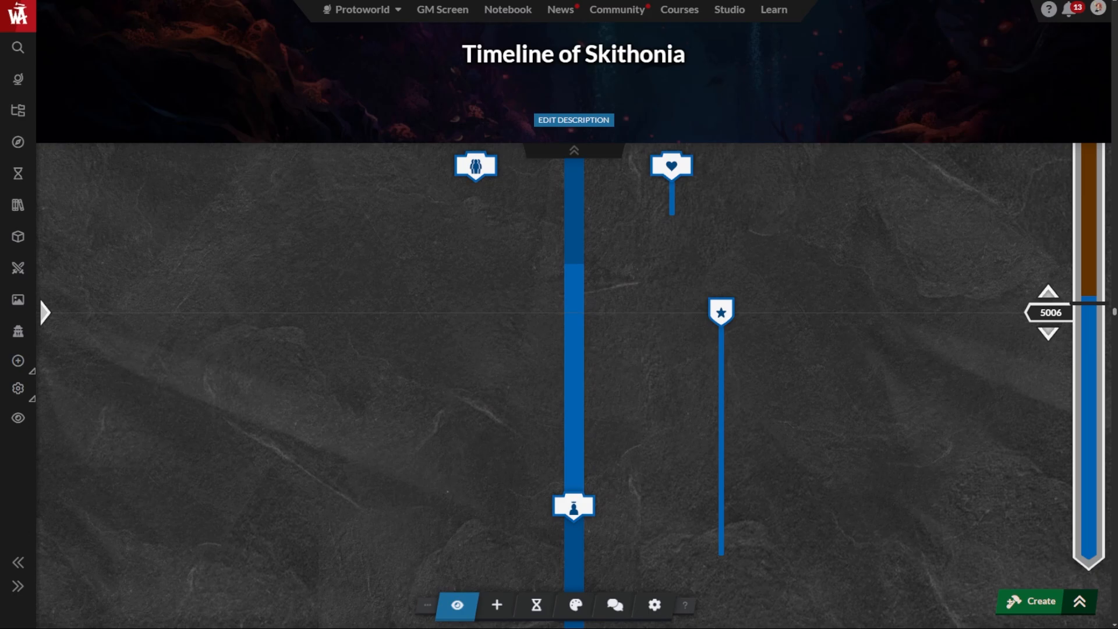
{"action": "left_click", "coordinate": [653, 54]}
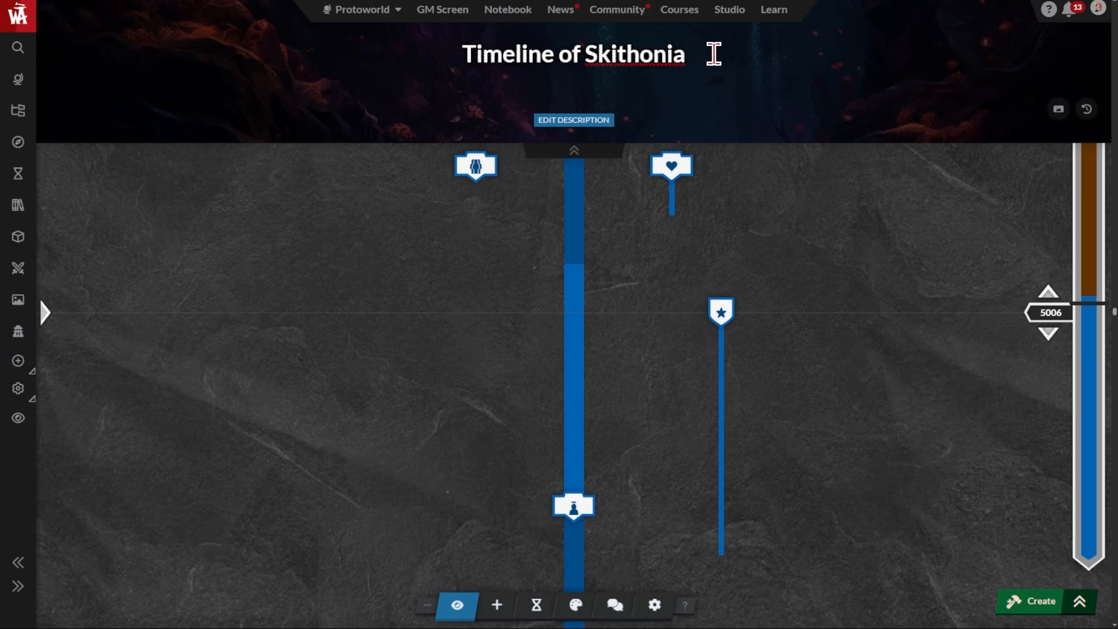
{"action": "key", "text": "BackSpace"}
{"action": "key", "text": "BackSpace"}
{"action": "type", "text": "ia"}
Append "with cheese." to the sentence in the Timeline of Skithonia description
{"action": "left_click", "coordinate": [550, 121]}
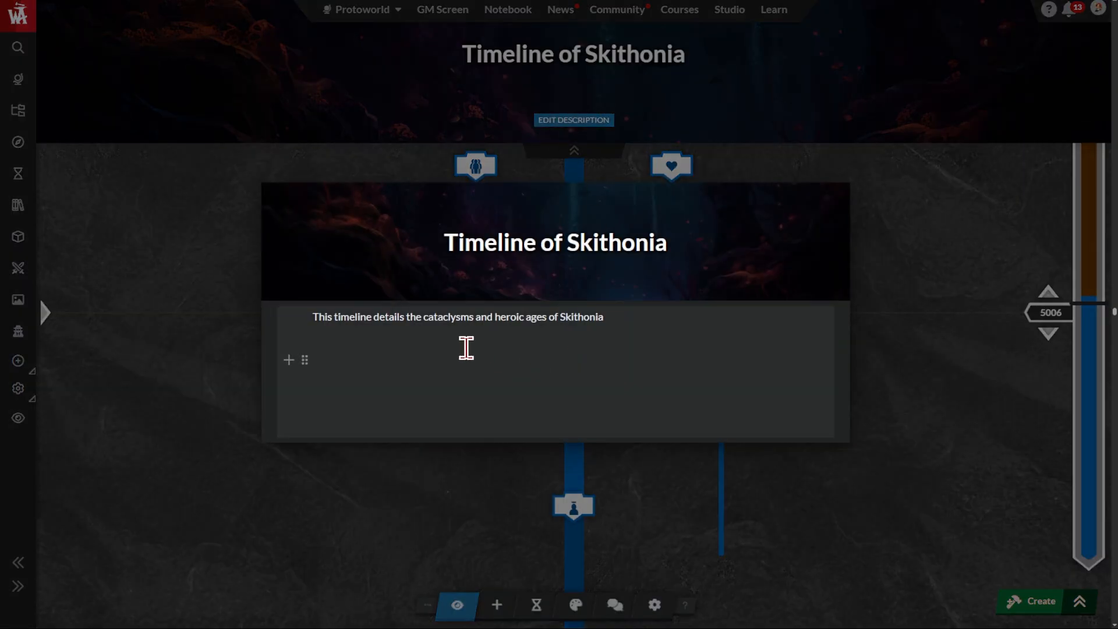
{"action": "left_click", "coordinate": [632, 317]}
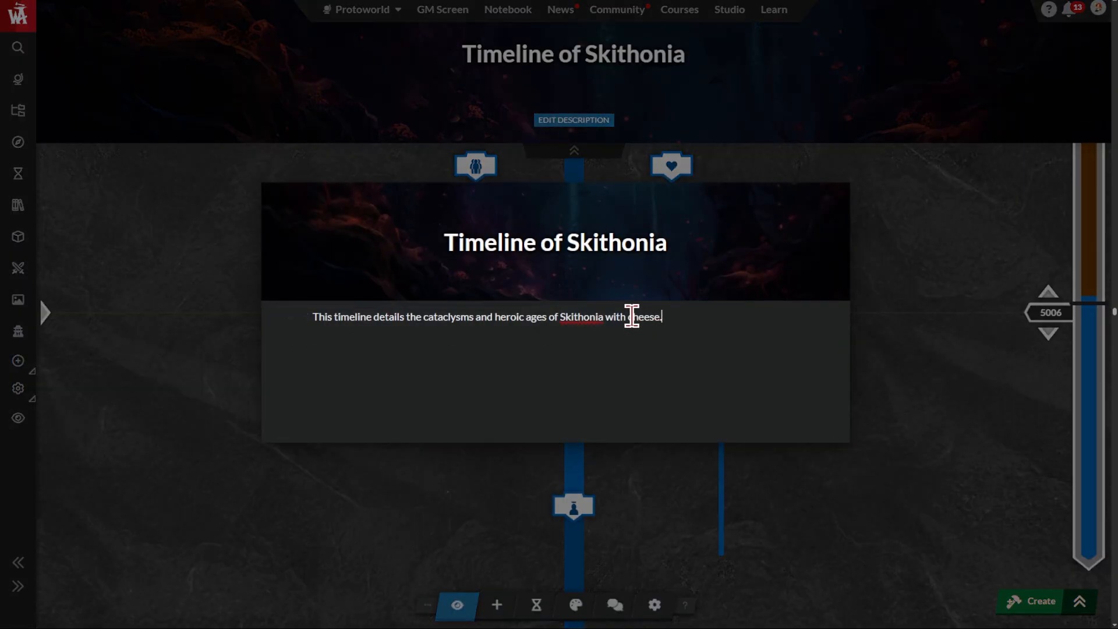
{"action": "left_click", "coordinate": [916, 174]}
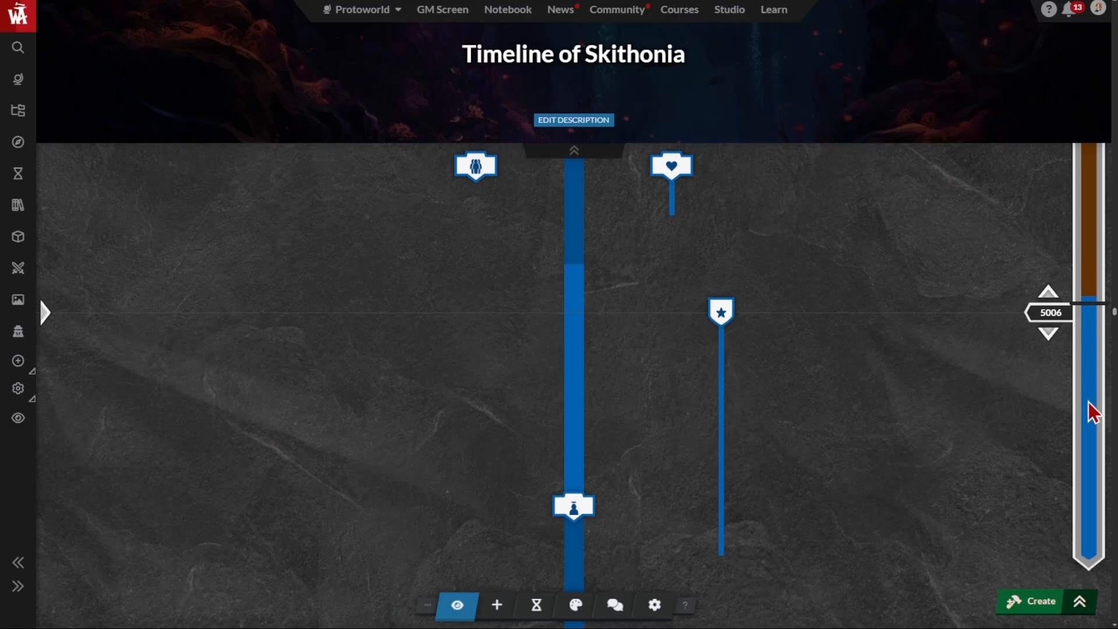
Step back through the timeline's events to year 5003 and view the details of the cheese attack event
{"action": "mouse_move", "coordinate": [1097, 312]}
{"action": "left_mouse_down"}
{"action": "mouse_move", "coordinate": [1097, 352]}
{"action": "mouse_move", "coordinate": [1088, 287]}
{"action": "mouse_move", "coordinate": [1092, 332]}
{"action": "left_mouse_up"}
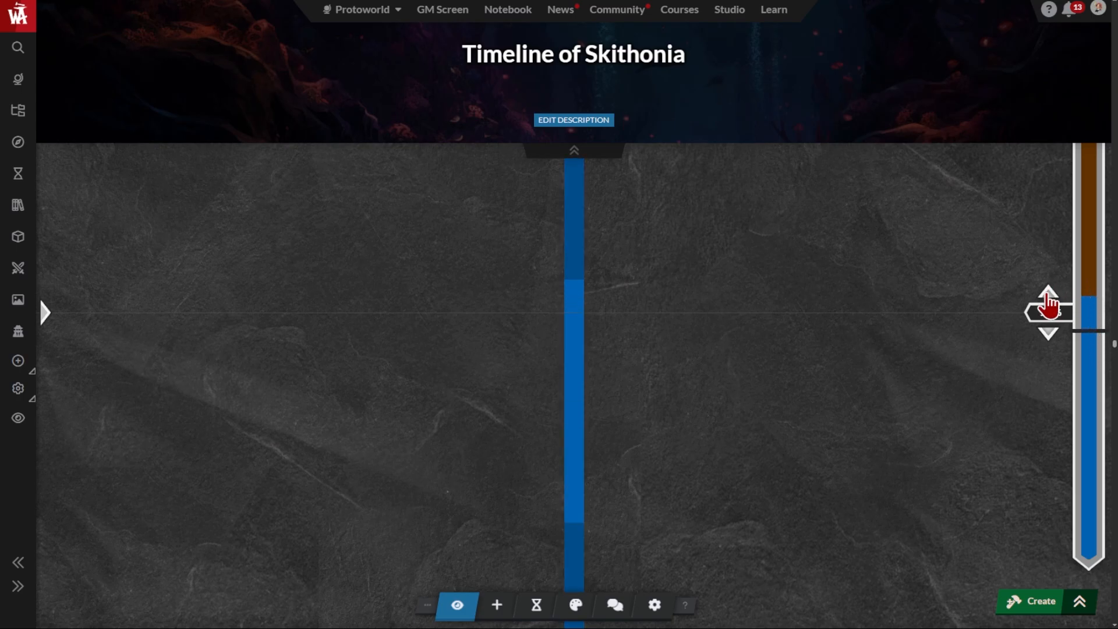
{"action": "left_click", "coordinate": [1048, 300]}
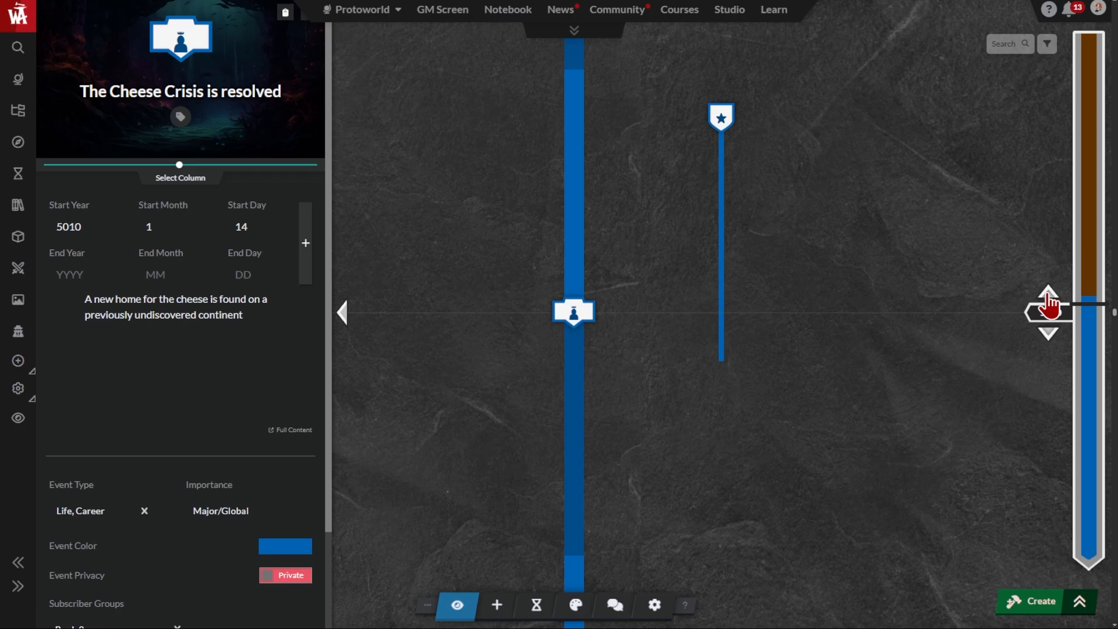
{"action": "left_click", "coordinate": [1047, 300]}
{"action": "left_click", "coordinate": [1048, 300]}
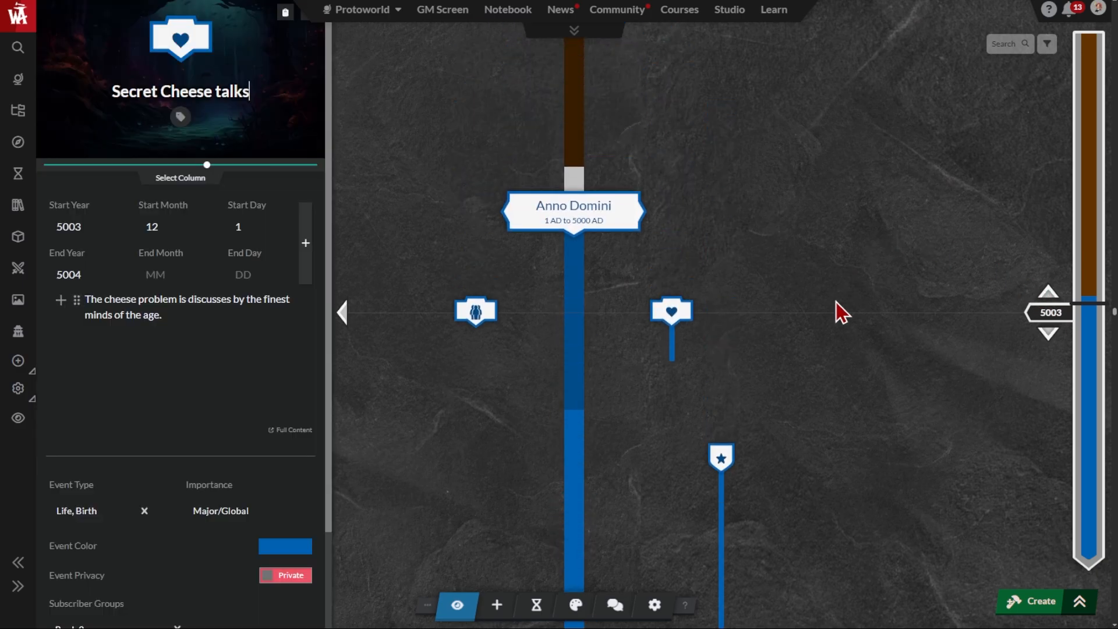
{"action": "left_click", "coordinate": [483, 318]}
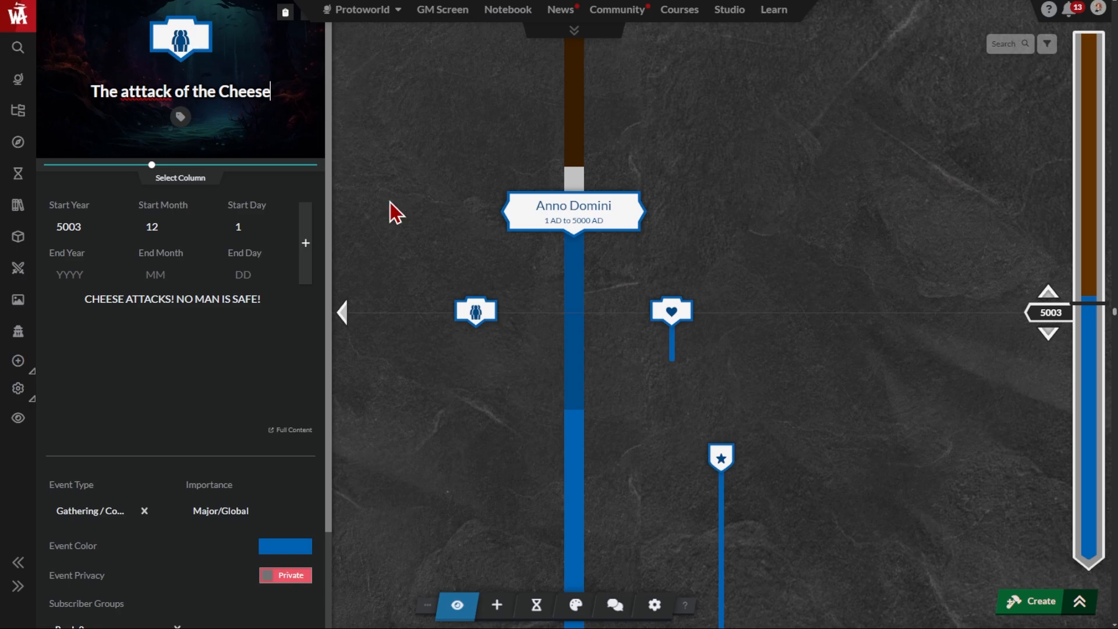
{"action": "left_click", "coordinate": [22, 368]}
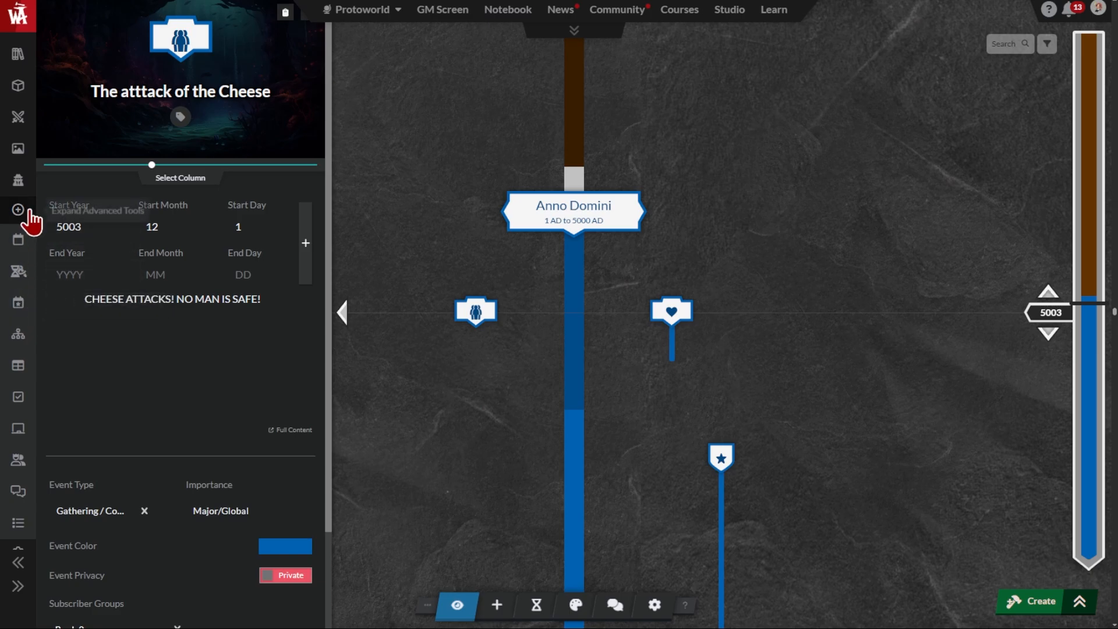
{"action": "scroll", "coordinate": [20, 224], "scroll_direction": "up", "scroll_amount": 3}
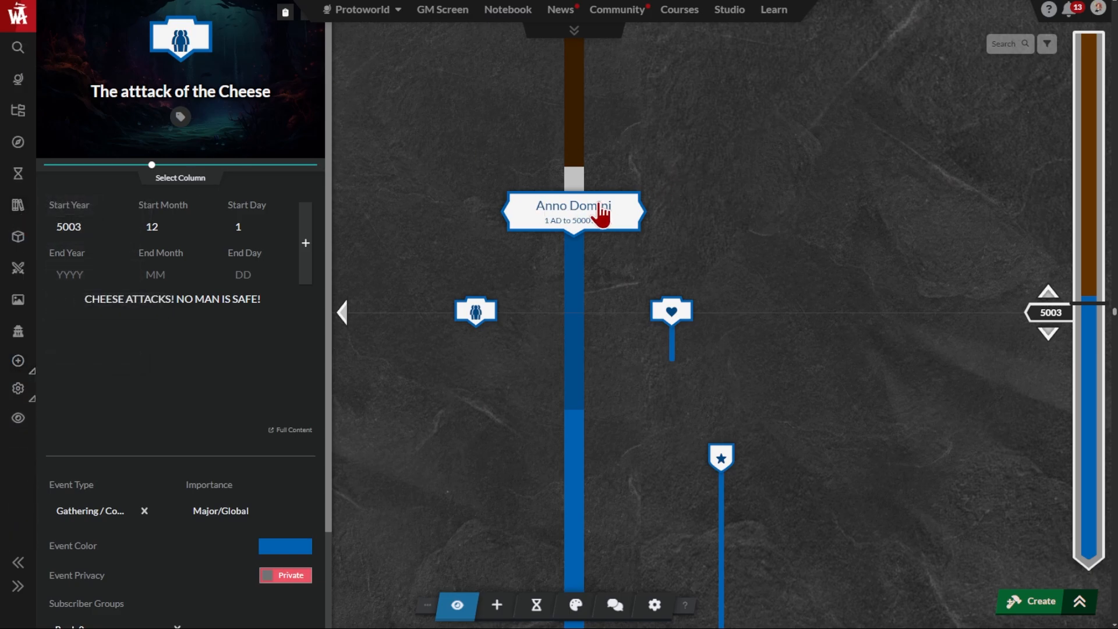
Examine the Anno Domini era, the Fondue Wars event and the timeline's event cards down to The Future
{"action": "left_click", "coordinate": [606, 221]}
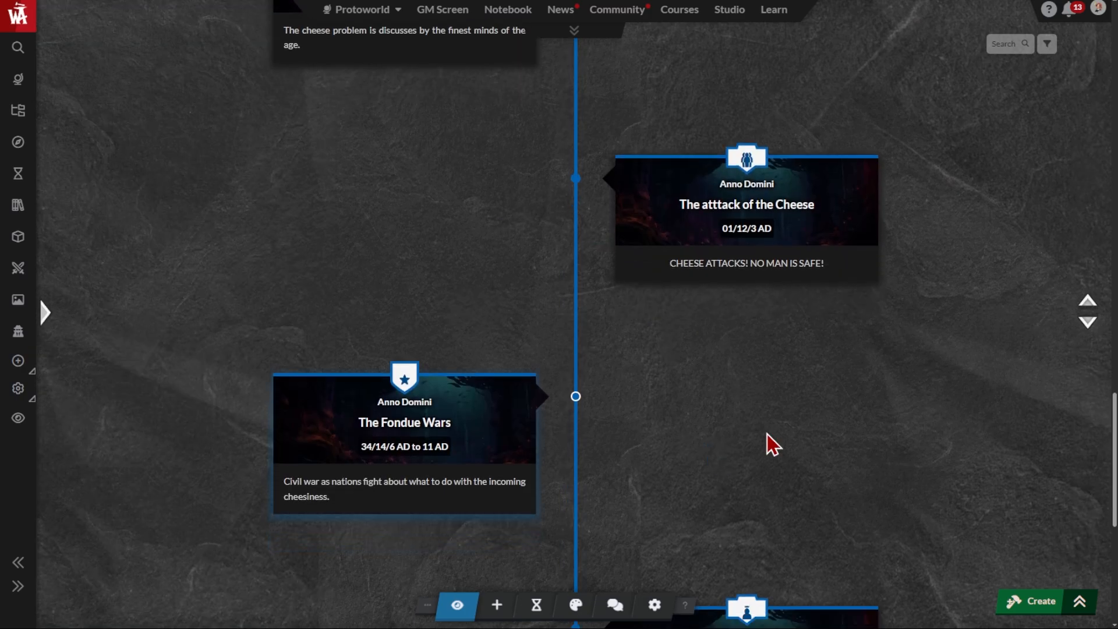
{"action": "scroll", "coordinate": [767, 434], "scroll_direction": "down", "scroll_amount": 1}
{"action": "scroll", "coordinate": [773, 445], "scroll_direction": "down", "scroll_amount": 2}
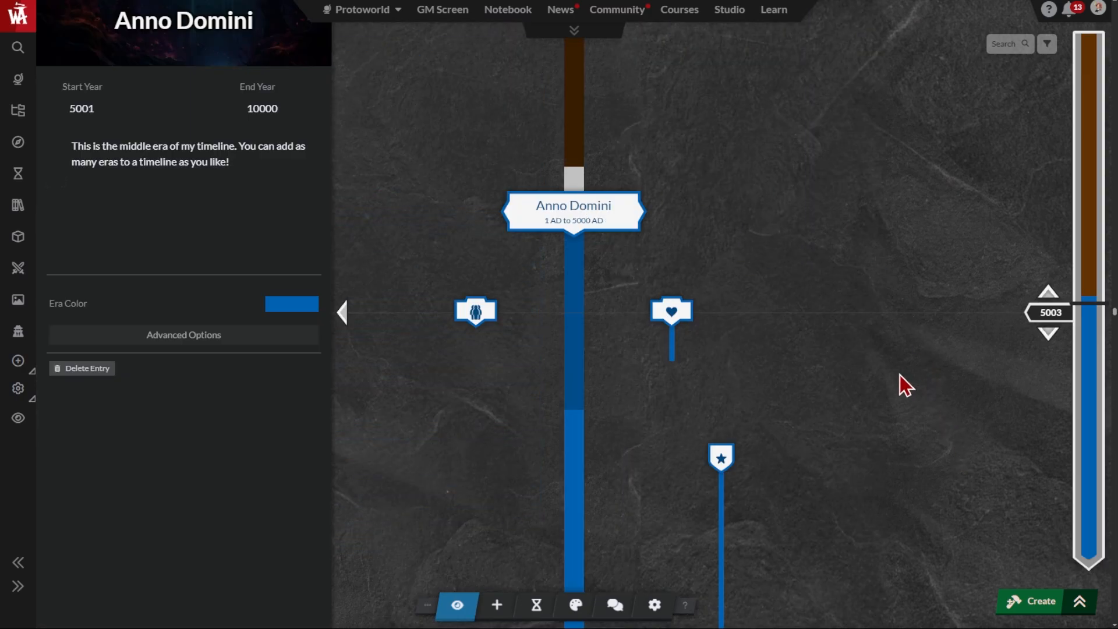
{"action": "scroll", "coordinate": [778, 323], "scroll_direction": "down", "scroll_amount": 2}
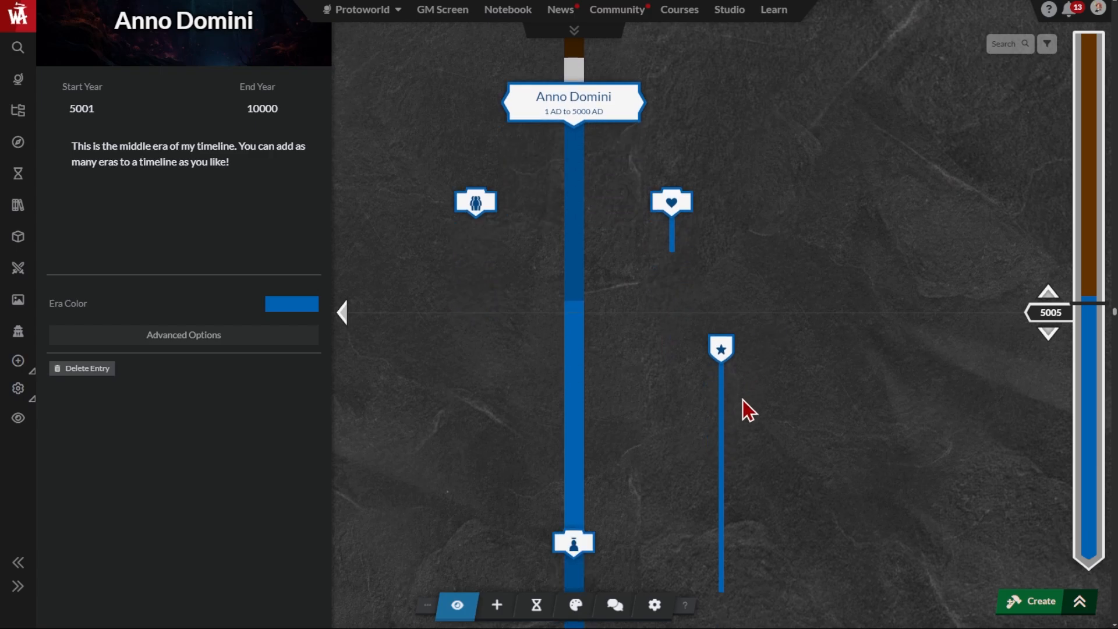
{"action": "left_click", "coordinate": [727, 356]}
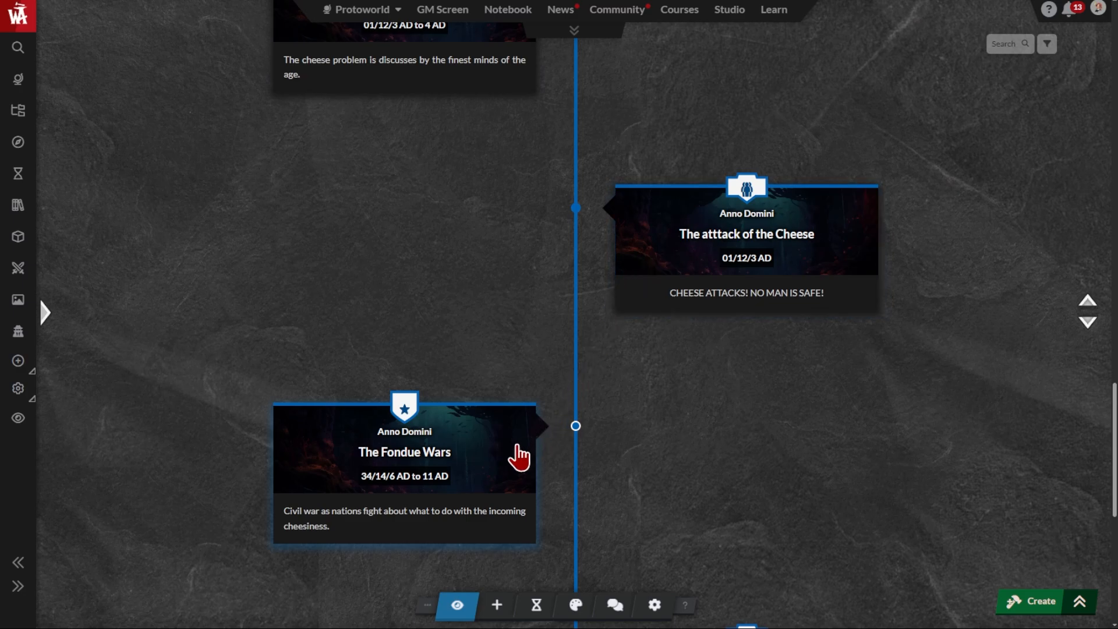
{"action": "scroll", "coordinate": [631, 457], "scroll_direction": "down", "scroll_amount": 5}
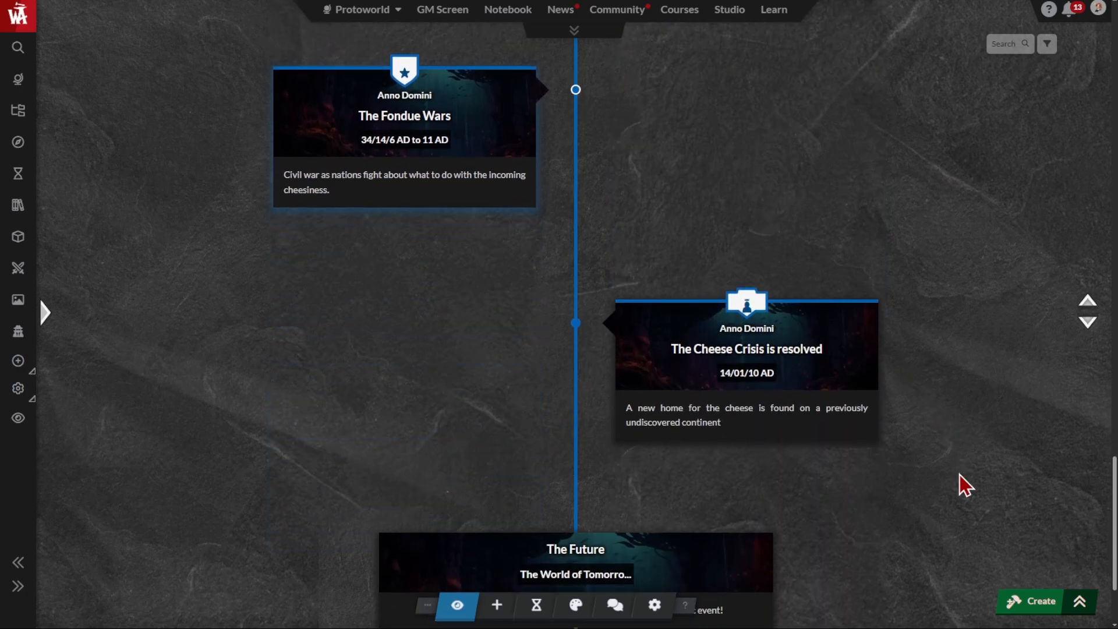
{"action": "scroll", "coordinate": [948, 427], "scroll_direction": "down", "scroll_amount": 2}
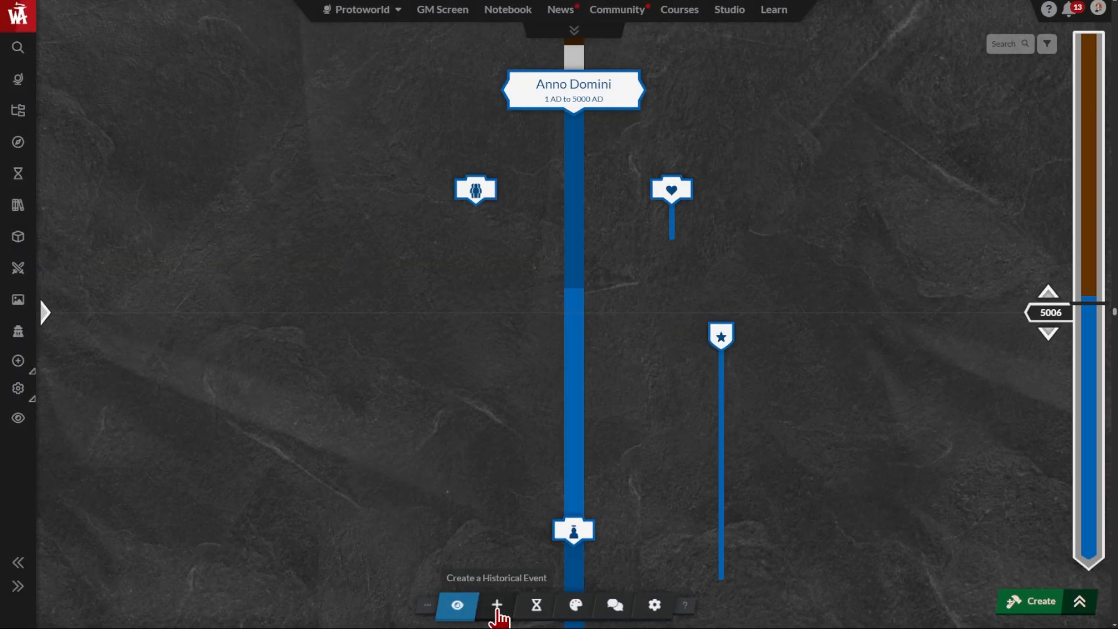
Create a historical event "Legions of the e-dam rise" from year 5006 to 5007 and place it in the column beyond The Fondue Wars
{"action": "left_click", "coordinate": [496, 606]}
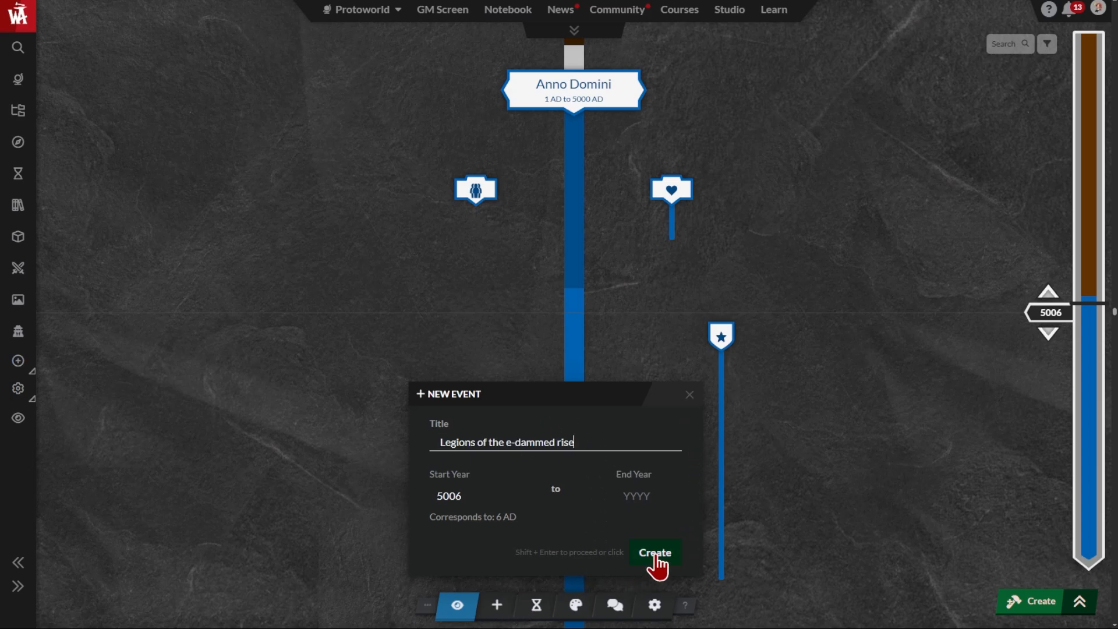
{"action": "left_click", "coordinate": [655, 554]}
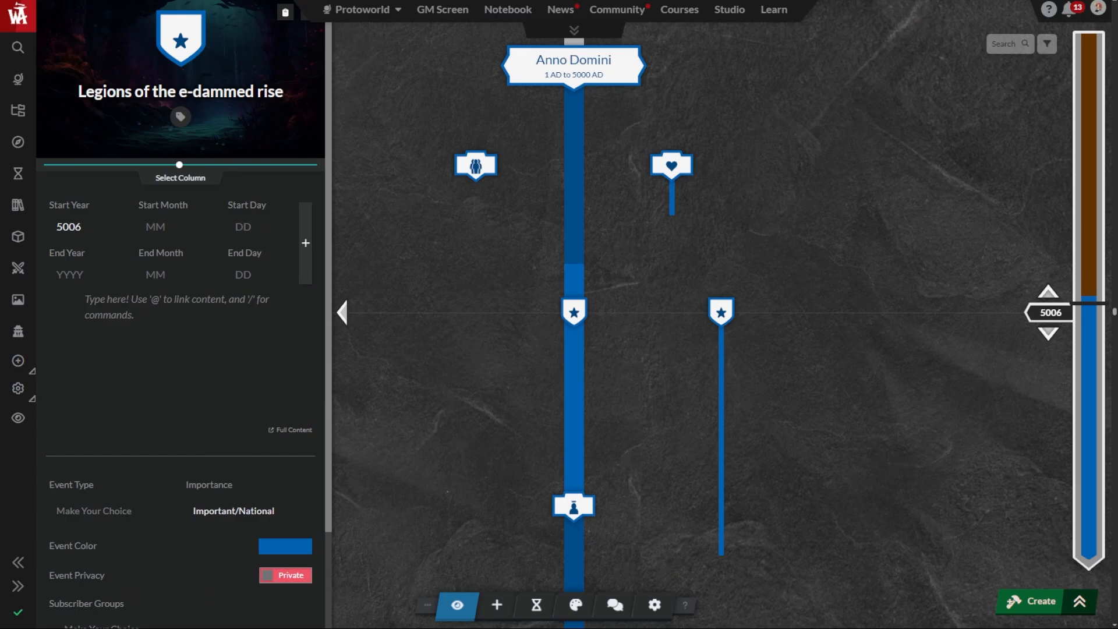
{"action": "key", "text": "BackSpace"}
{"action": "key", "text": "BackSpace"}
{"action": "key", "text": "BackSpace"}
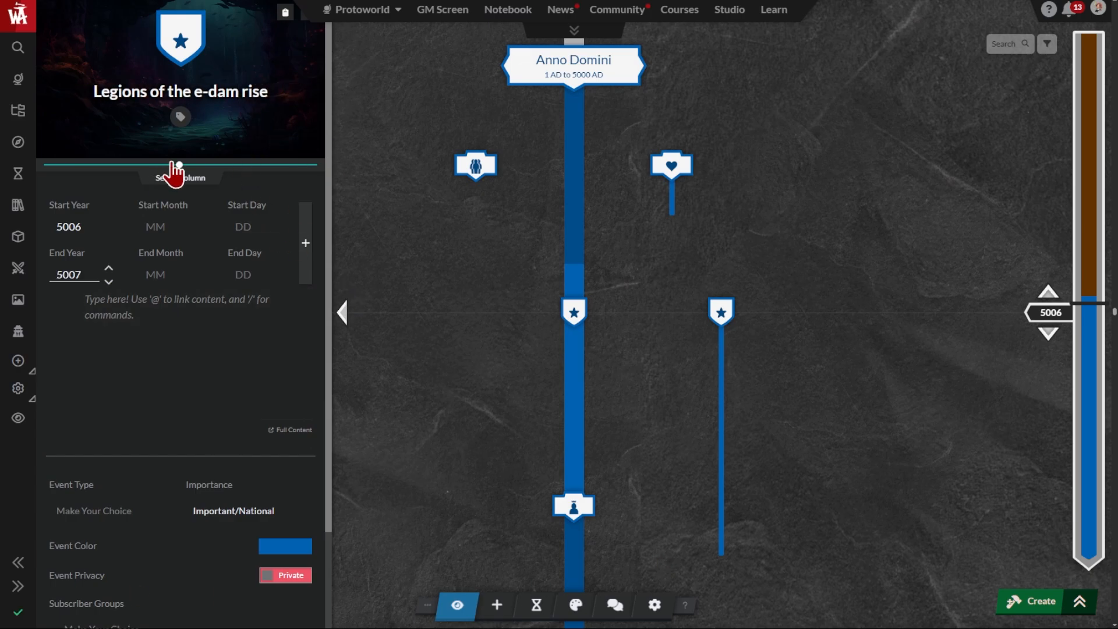
{"action": "left_click_drag", "start_coordinate": [181, 166], "coordinate": [260, 169]}
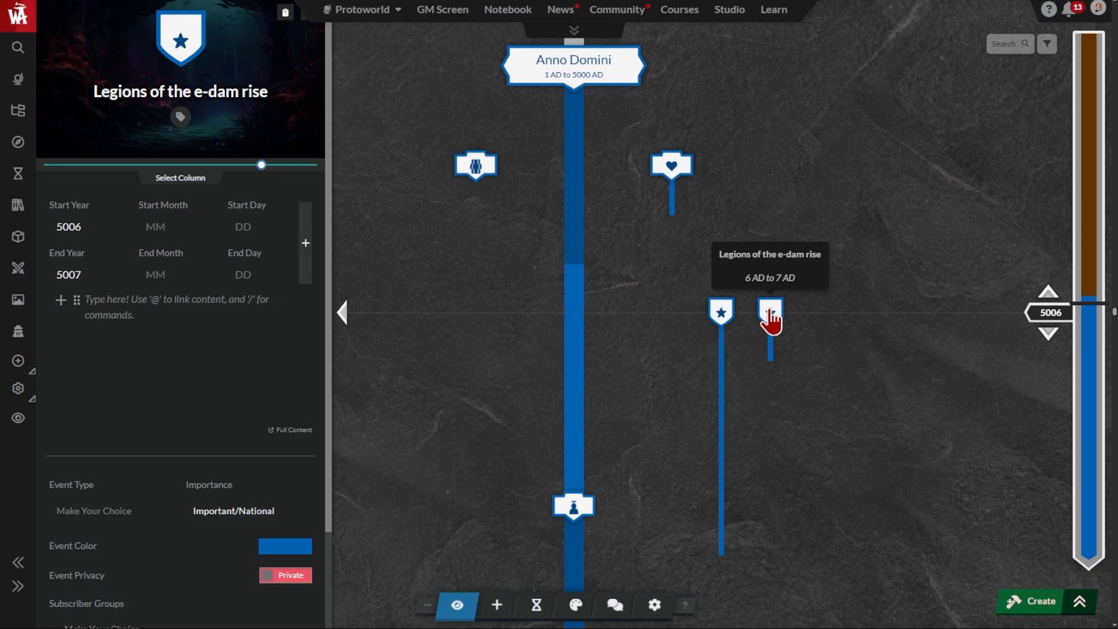
Write the event description "Oh dairy! The e-damned are rising!" with a Day 1 to Day 3 table and a "Roll 1d20+2 for cheese" dice roll
{"action": "left_click", "coordinate": [122, 308]}
{"action": "type", "text": "Oh"}
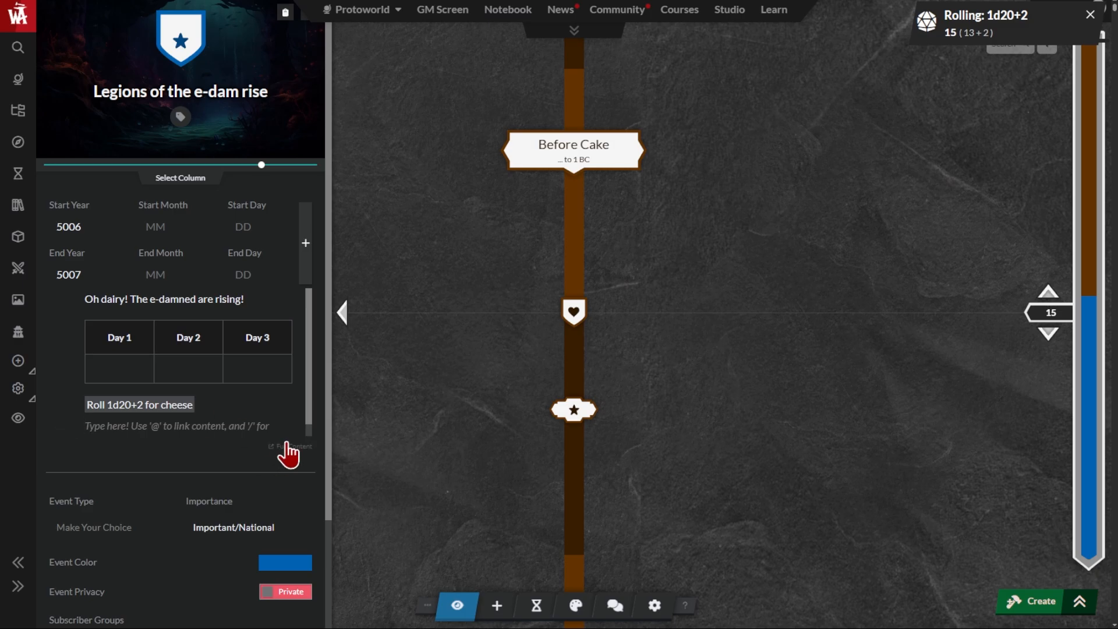
Open the event's full content and enter "You can add more information here!"
{"action": "left_click", "coordinate": [290, 445]}
{"action": "scroll", "coordinate": [769, 321], "scroll_direction": "down", "scroll_amount": 1}
{"action": "type", "text": "You can add more information here!"}
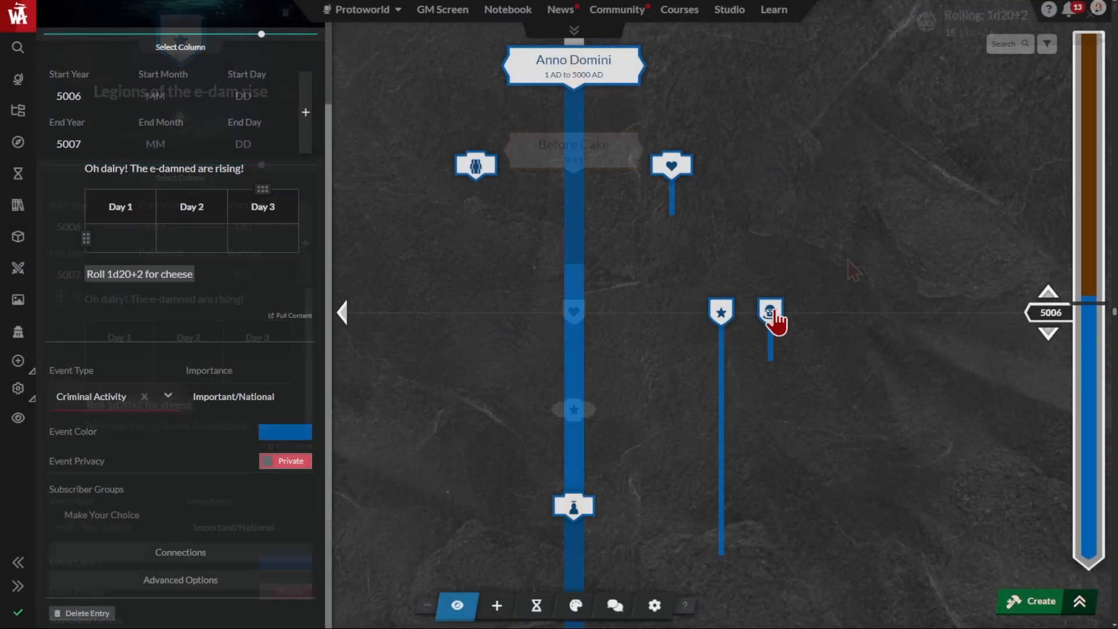
Set the event type to Civil action and switch its importance through Milestone/Era Change and Minor/Regional to Major/Global
{"action": "left_click", "coordinate": [93, 405]}
{"action": "left_click", "coordinate": [92, 247]}
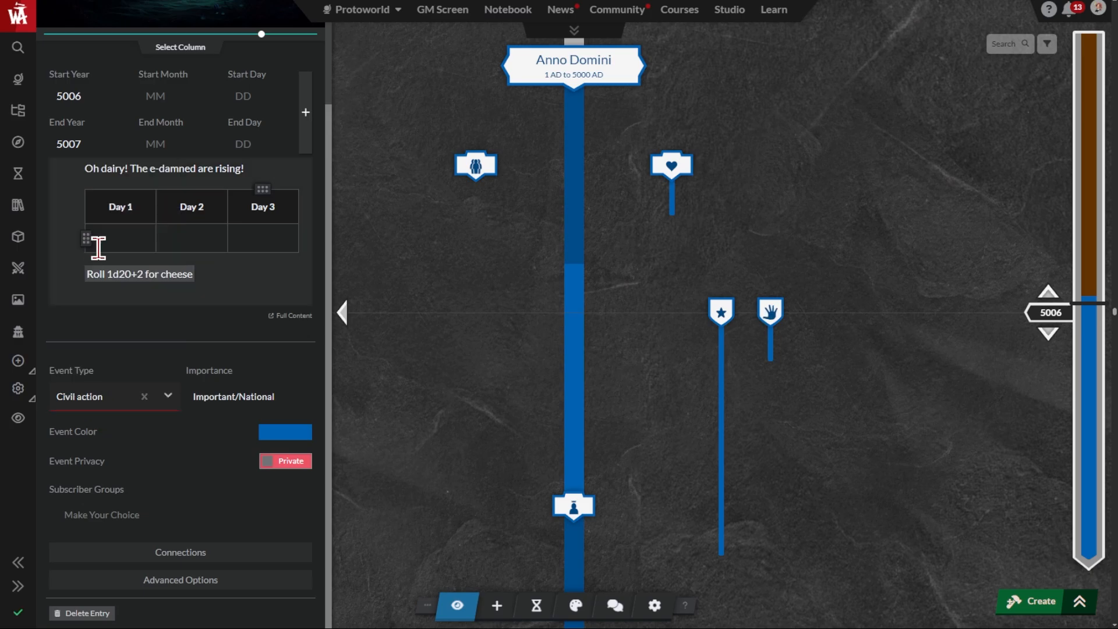
{"action": "left_click", "coordinate": [234, 399]}
{"action": "left_click", "coordinate": [251, 453]}
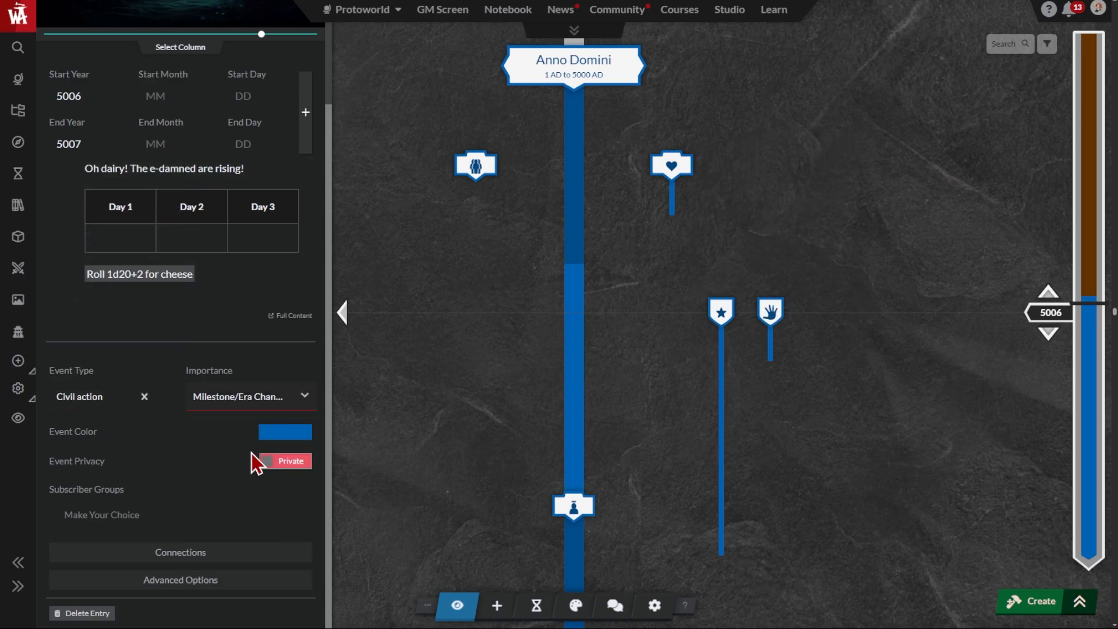
{"action": "left_click", "coordinate": [278, 399]}
{"action": "left_click", "coordinate": [255, 525]}
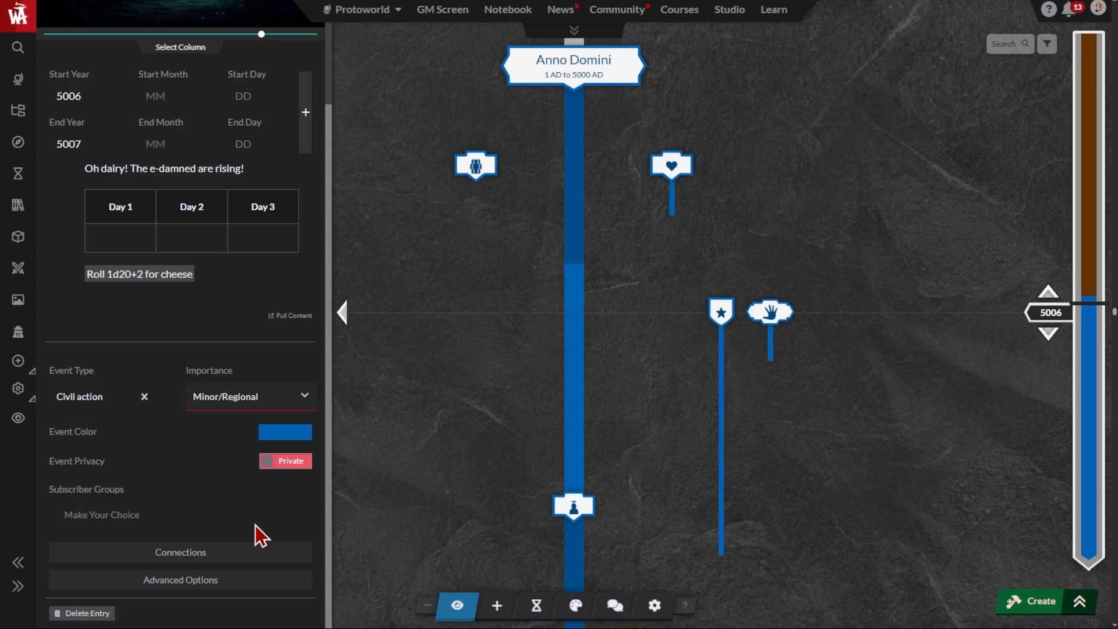
Connect three characters and an organization to the Legions of the e-dam rise event
{"action": "left_click", "coordinate": [174, 558]}
{"action": "scroll", "coordinate": [155, 405], "scroll_direction": "down", "scroll_amount": 5}
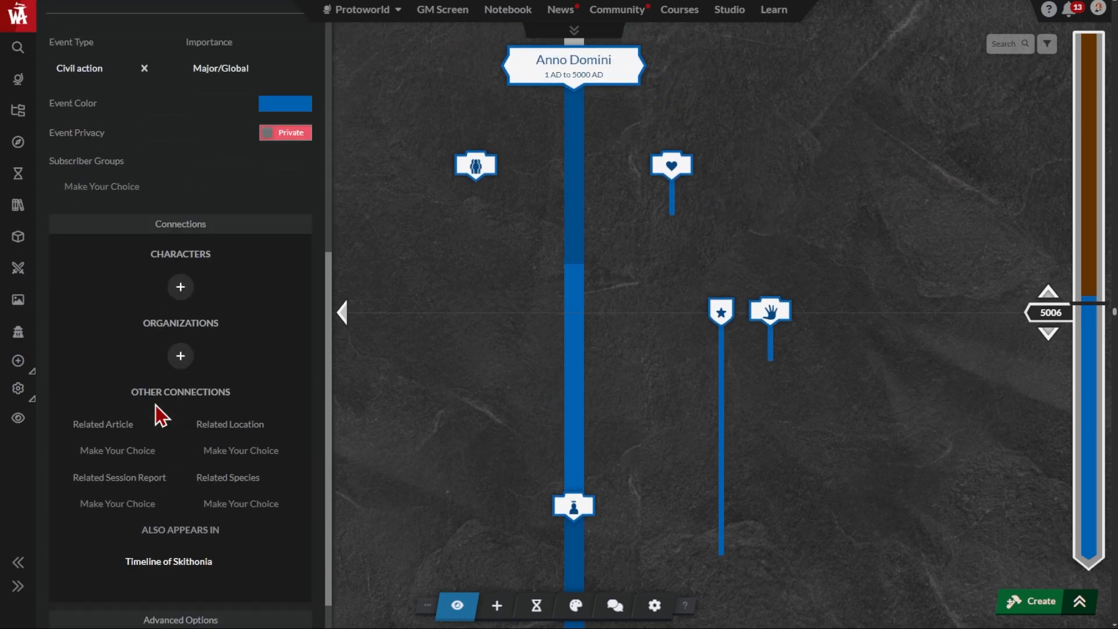
{"action": "left_click", "coordinate": [181, 286]}
{"action": "left_click", "coordinate": [163, 234]}
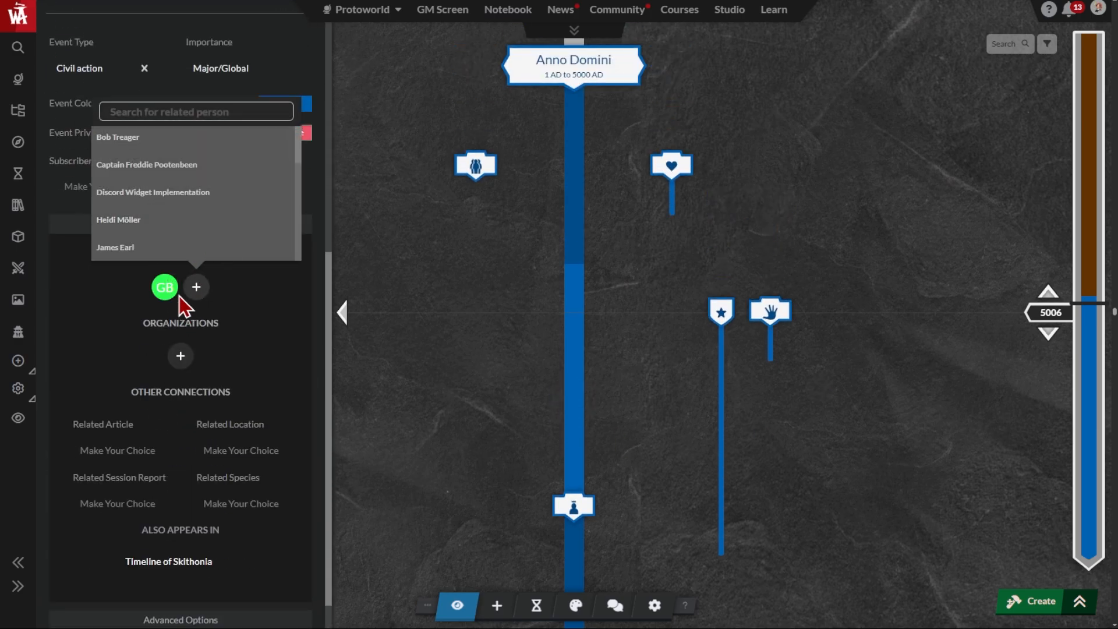
{"action": "left_click", "coordinate": [184, 166]}
{"action": "left_click", "coordinate": [146, 248]}
{"action": "left_click", "coordinate": [179, 356]}
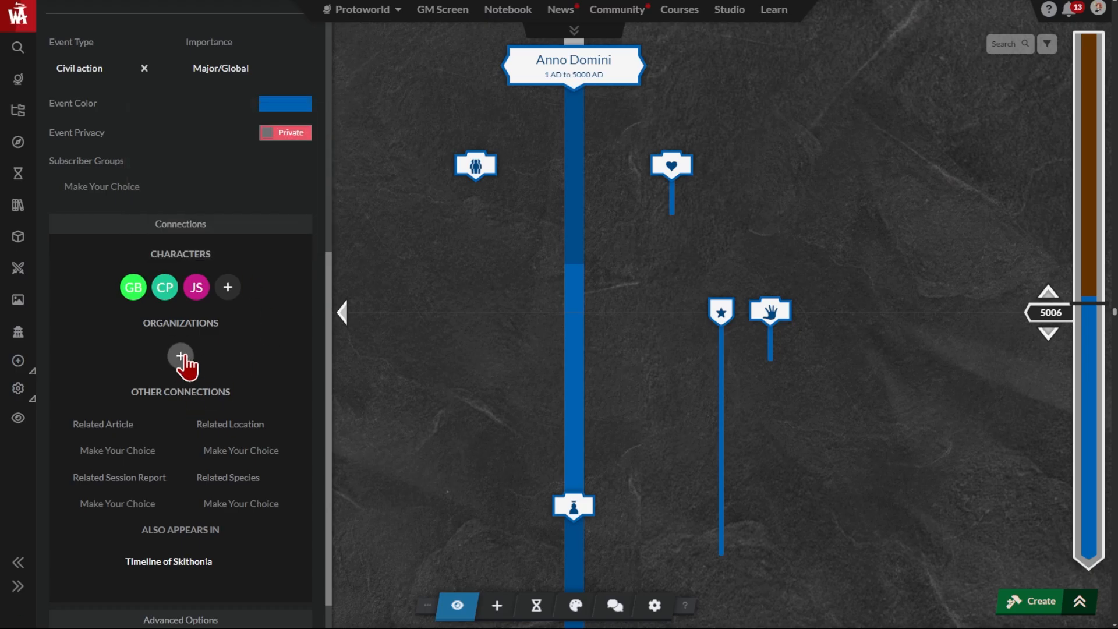
{"action": "left_click", "coordinate": [155, 233]}
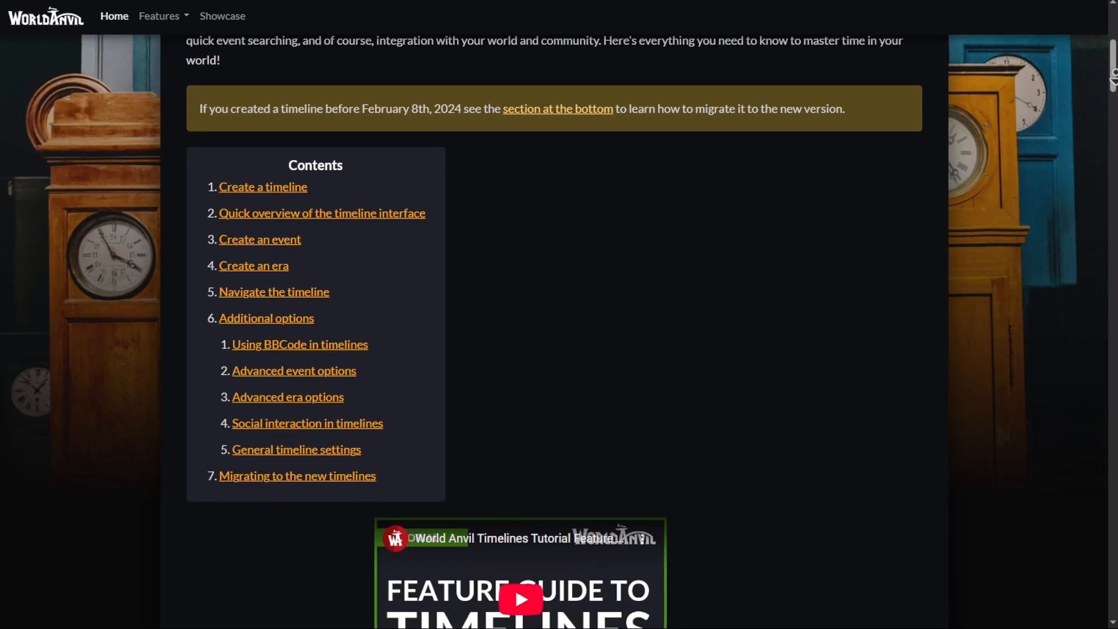
Look over the contents and the "Create a timeline" section of the World Anvil timelines guide
{"action": "scroll", "coordinate": [559, 331], "scroll_direction": "down", "scroll_amount": 5}
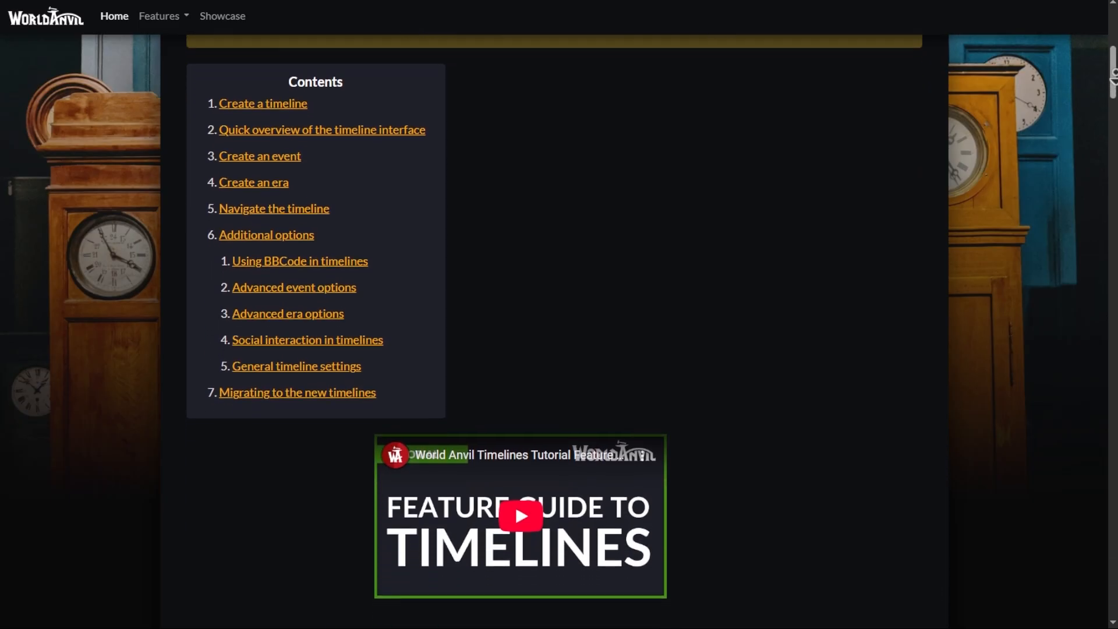
{"action": "left_click_drag", "start_coordinate": [1112, 69], "coordinate": [1116, 76]}
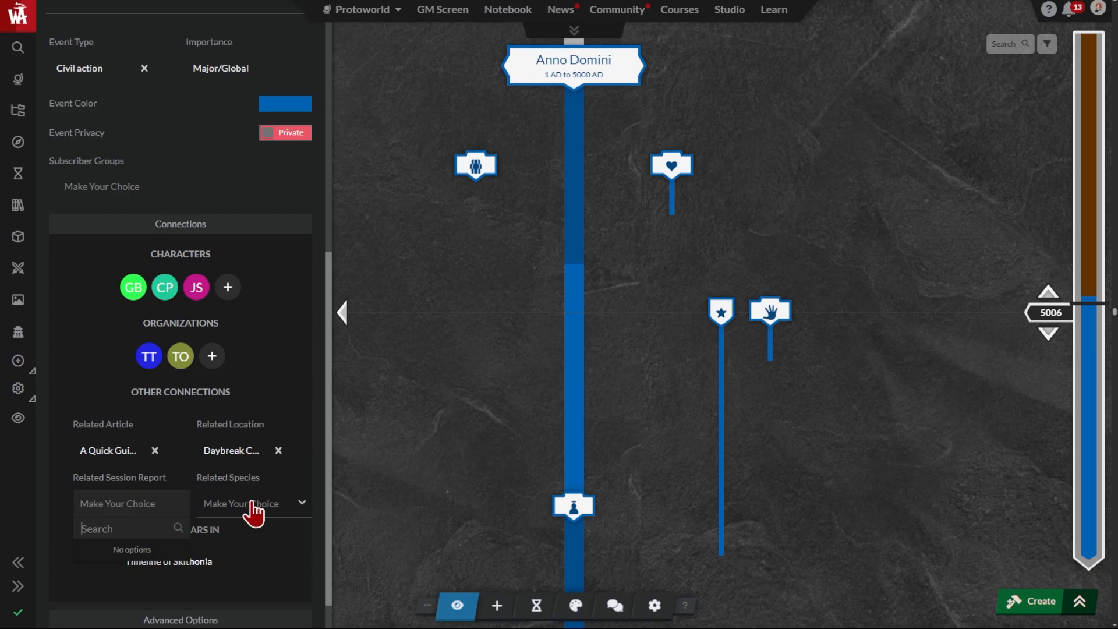
Set the related species of the Legions of the e-dam rise event to Gazebos
{"action": "left_click", "coordinate": [249, 512]}
{"action": "left_click", "coordinate": [242, 438]}
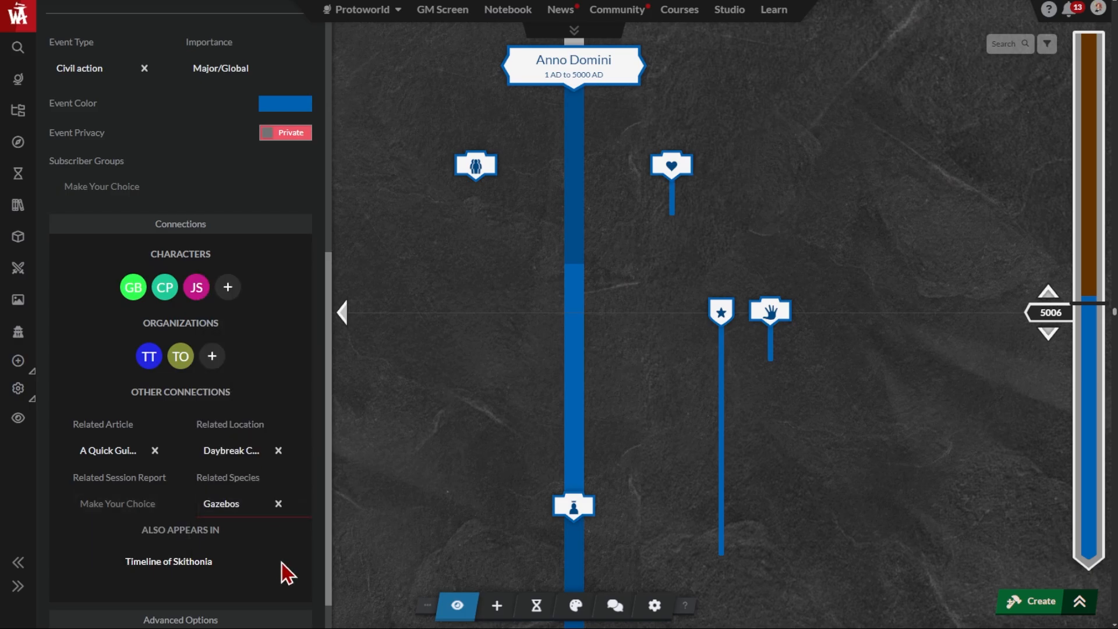
Look through the event's remaining settings and advanced options, preview it in view mode, and return to editing
{"action": "scroll", "coordinate": [265, 599], "scroll_direction": "down", "scroll_amount": 1}
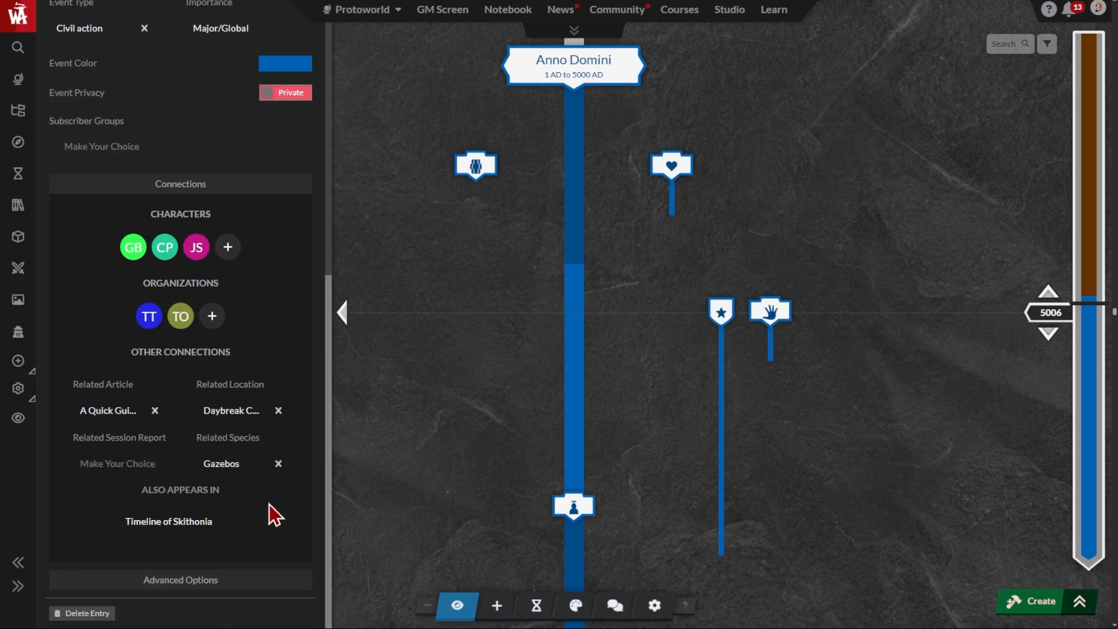
{"action": "left_click", "coordinate": [256, 581]}
{"action": "scroll", "coordinate": [255, 583], "scroll_direction": "down", "scroll_amount": 3}
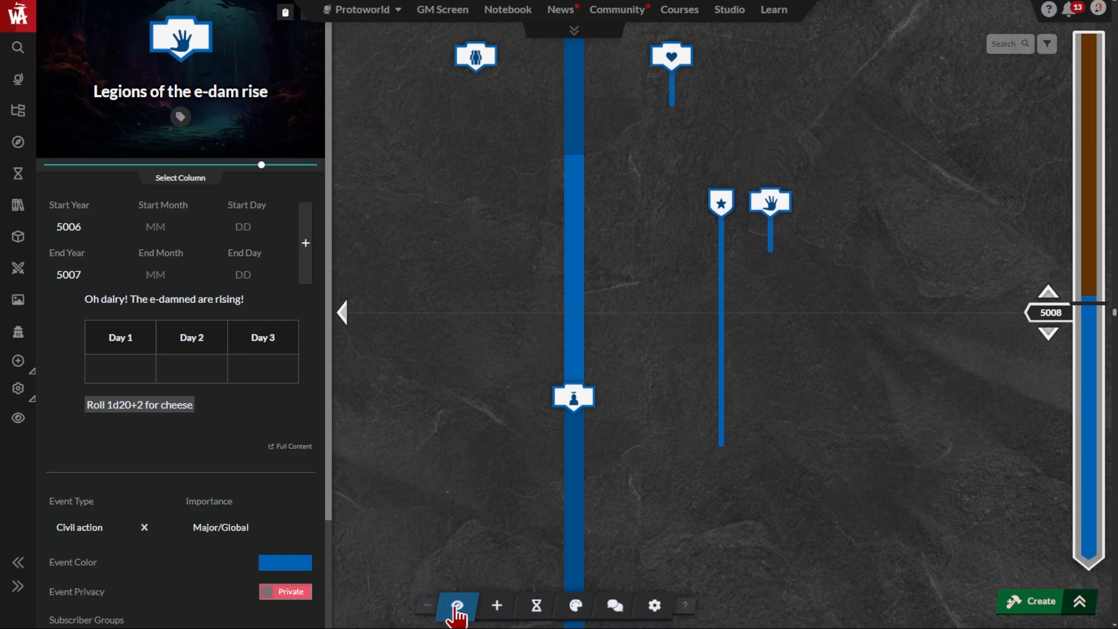
{"action": "left_click", "coordinate": [446, 608]}
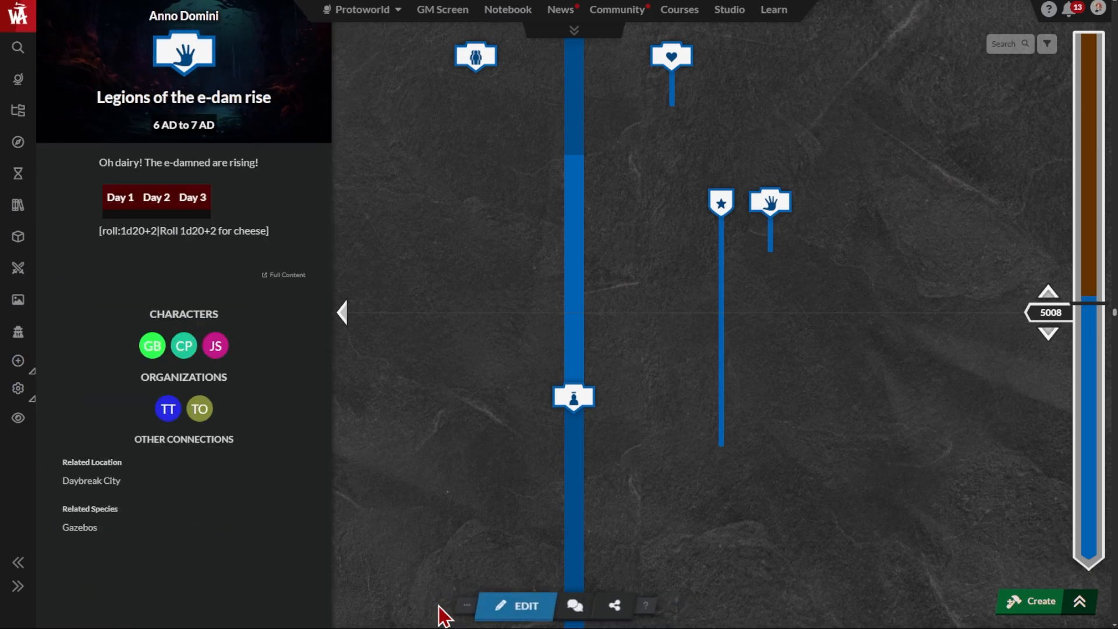
{"action": "left_click", "coordinate": [524, 608]}
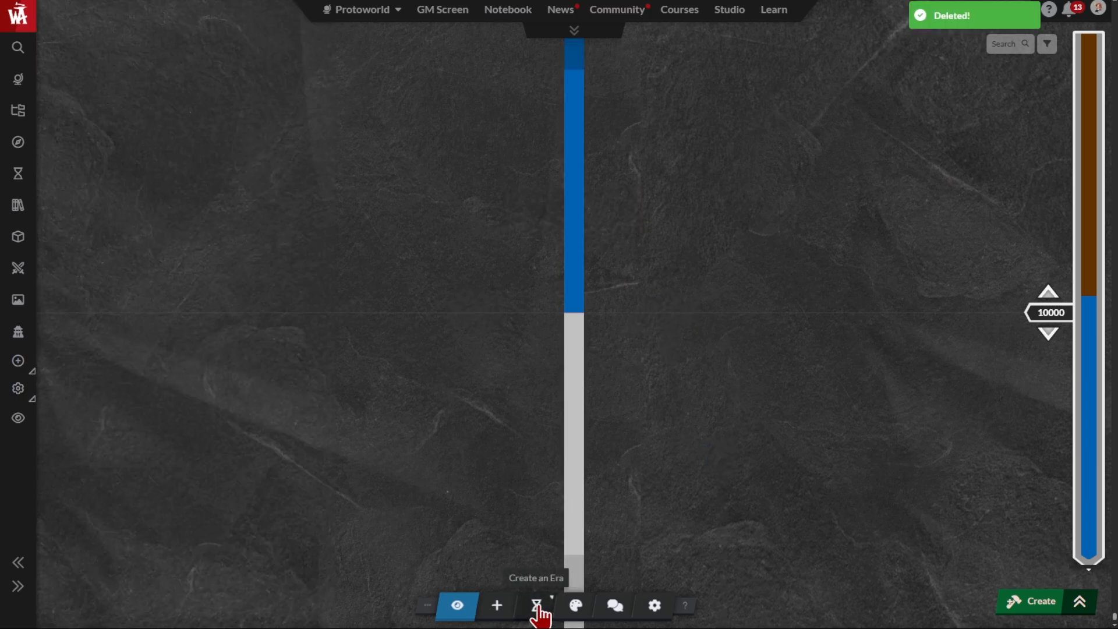
Create a new era titled "Post Cheese Coagulation" running from year 10000 to 10020
{"action": "left_click", "coordinate": [536, 607]}
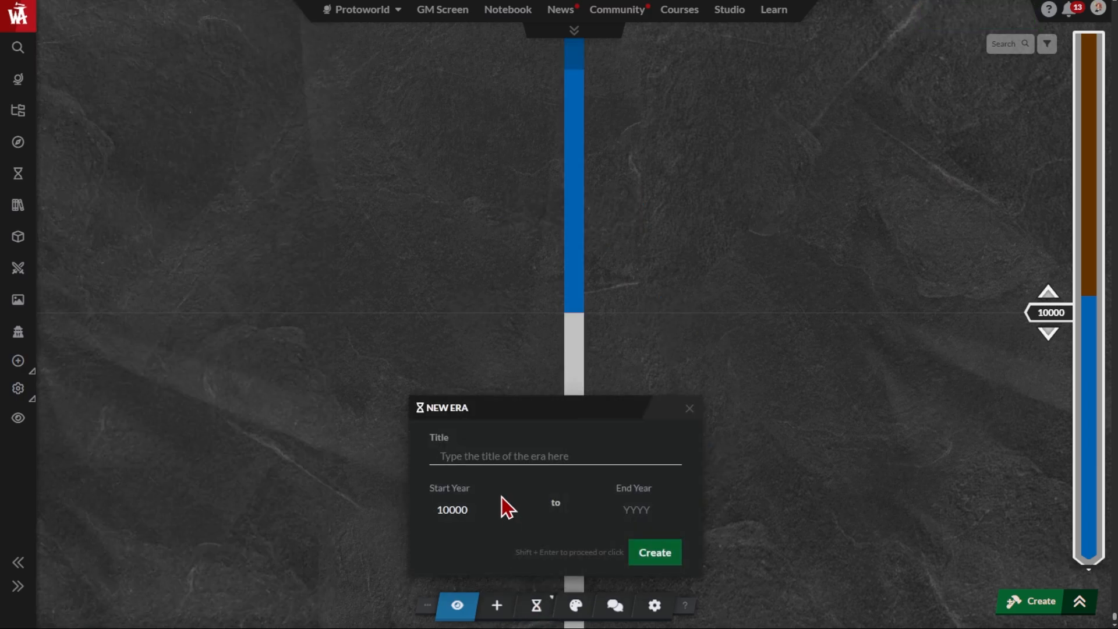
{"action": "type", "text": "Post Cheese Coagulation"}
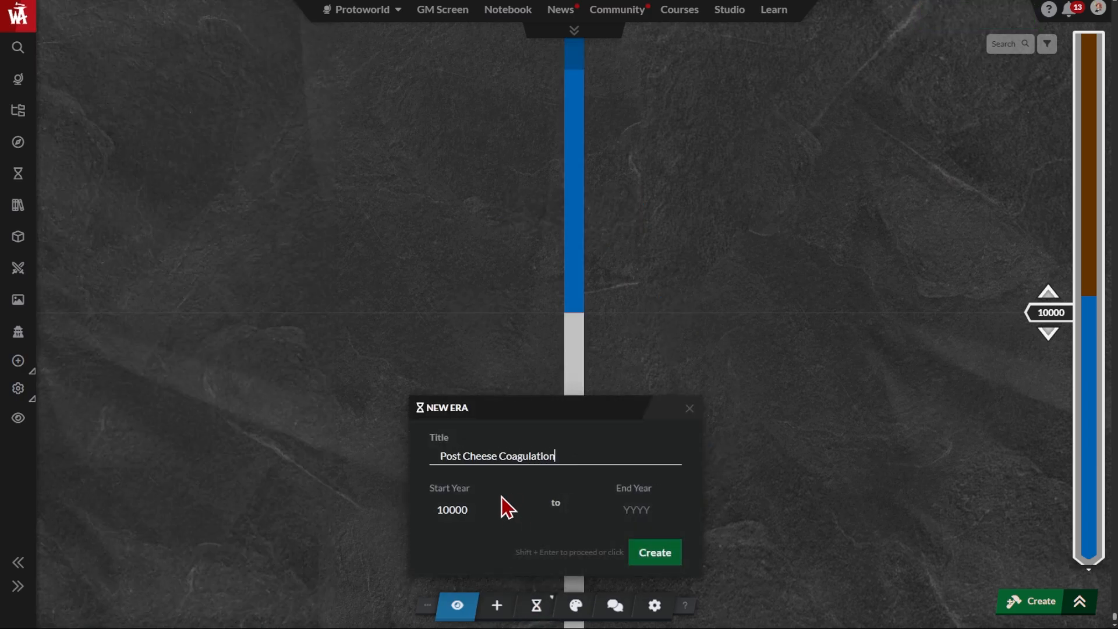
{"action": "left_click", "coordinate": [641, 509]}
{"action": "type", "text": "10020"}
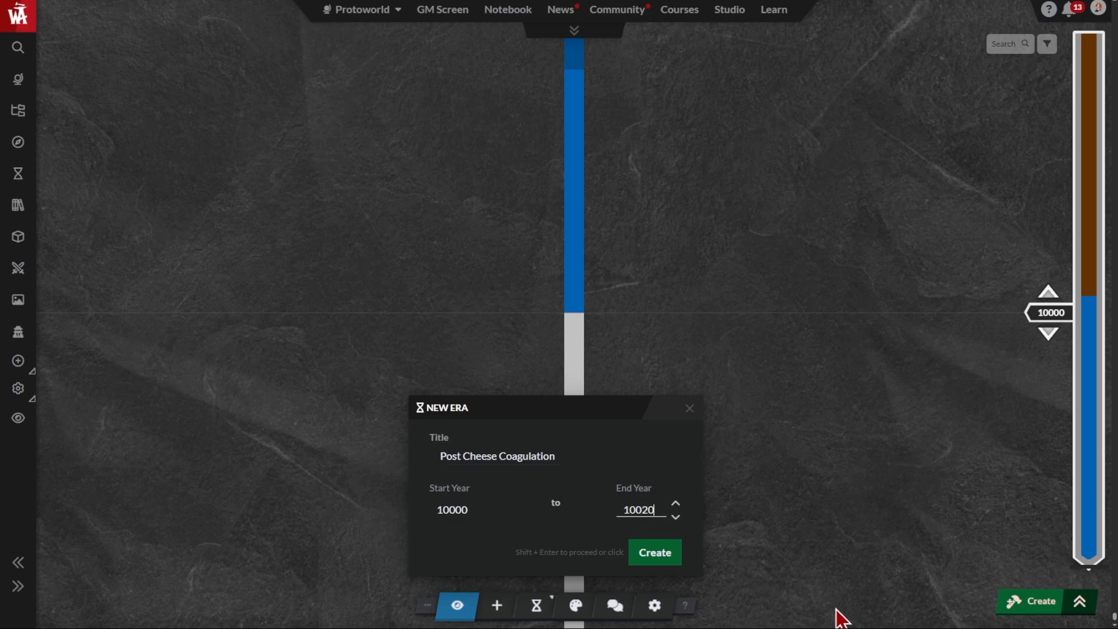
{"action": "left_click", "coordinate": [669, 560]}
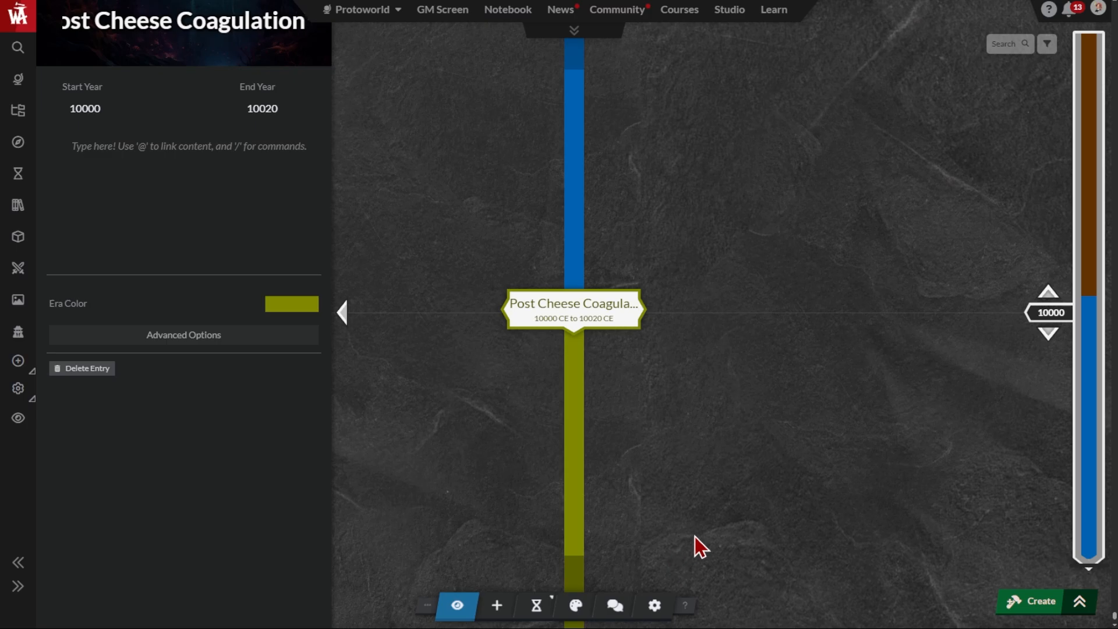
Enter the era description "The era following the period of intense cheesiness."
{"action": "left_click", "coordinate": [182, 148]}
{"action": "type", "text": "The era fo"}
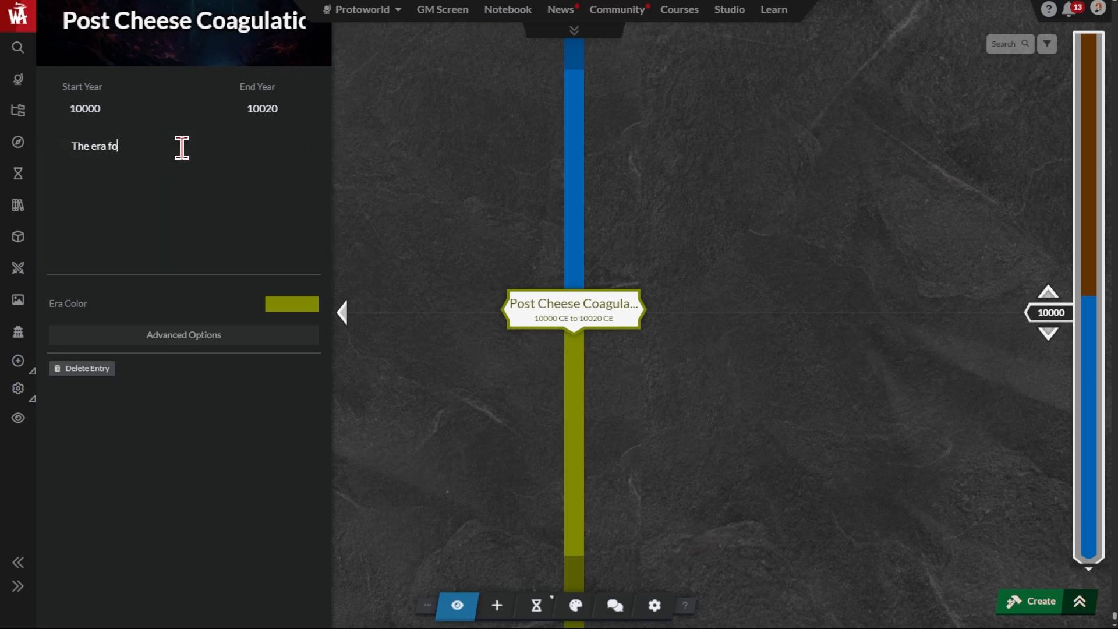
{"action": "type", "text": "llowing the period of i"}
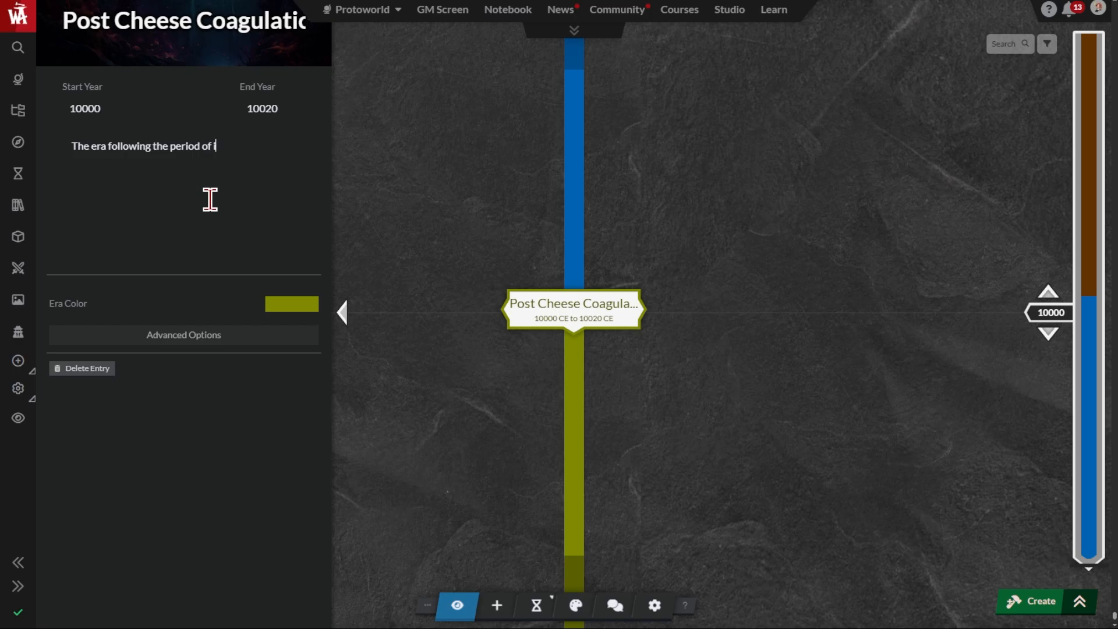
{"action": "type", "text": "ntense cheesiness."}
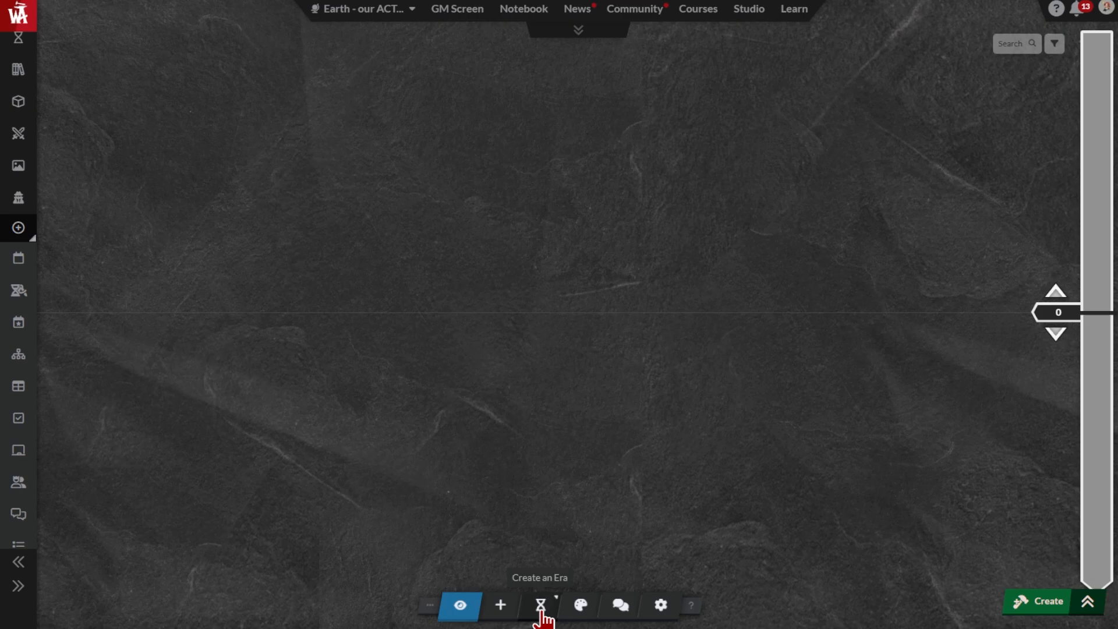
In the Earth world's timeline, fill in a new era titled "Reign of Henry VIII" from 1509 to 1547
{"action": "left_click", "coordinate": [541, 606]}
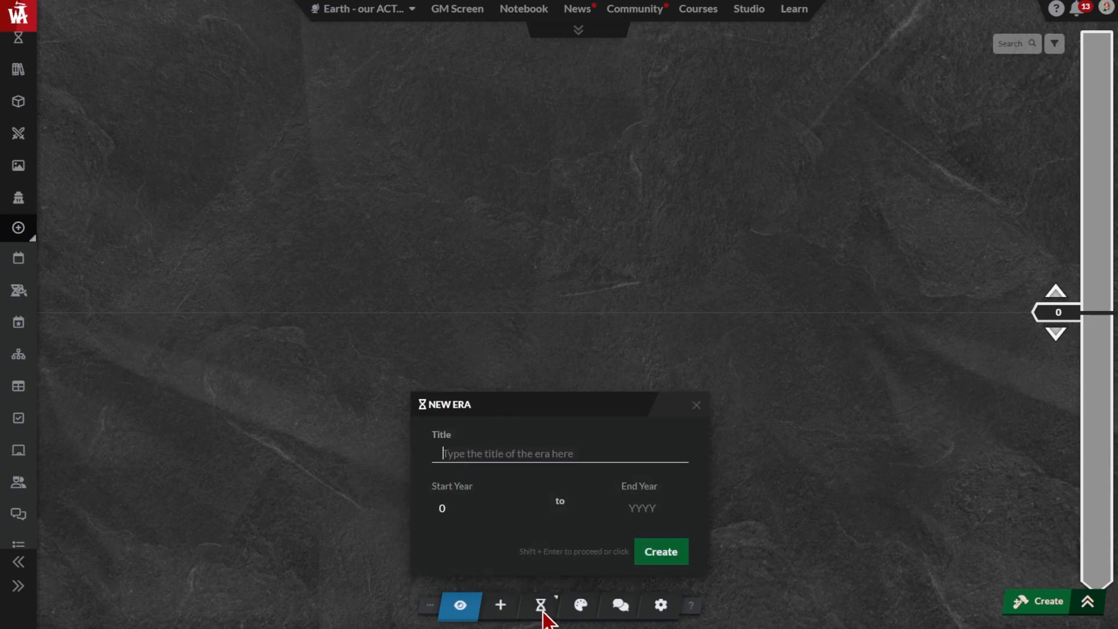
{"action": "type", "text": "Rei"}
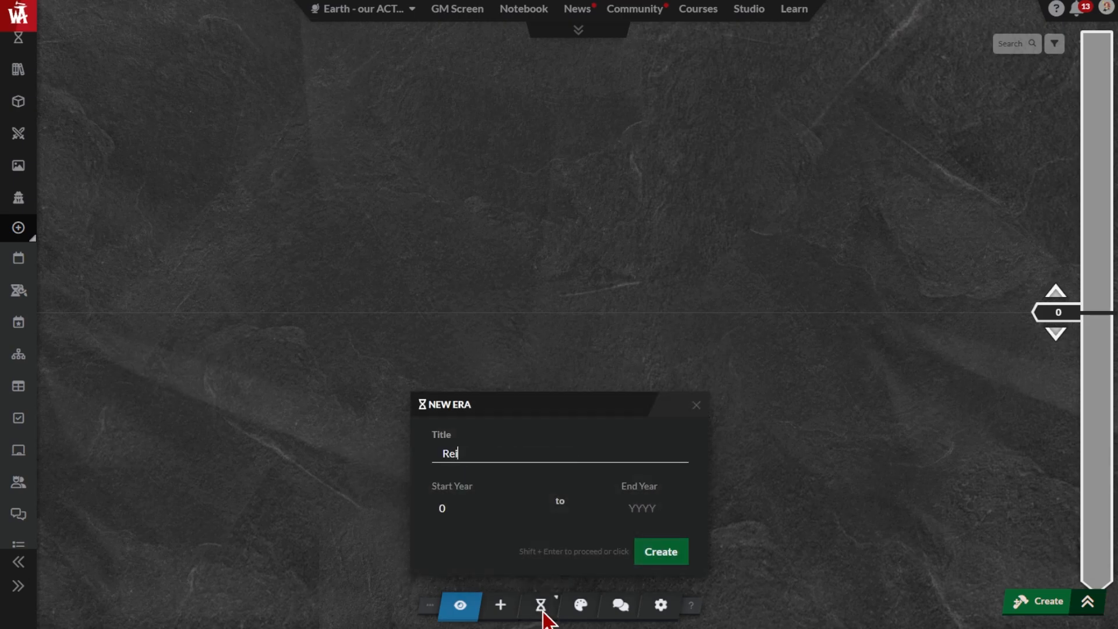
{"action": "type", "text": "gn of Henry VIII"}
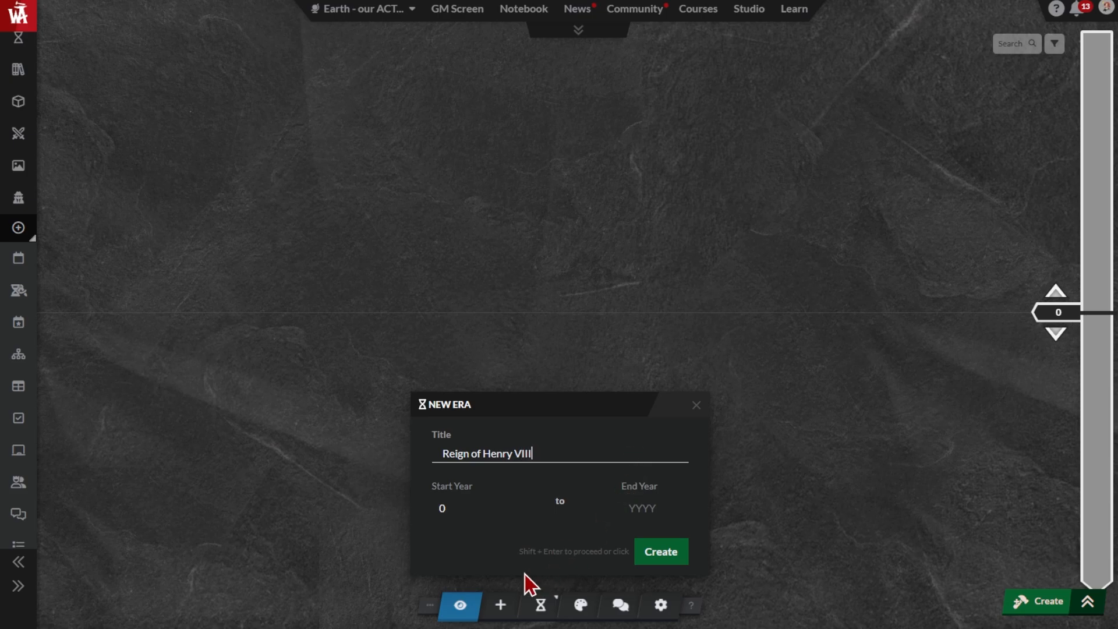
{"action": "left_click", "coordinate": [459, 523]}
{"action": "type", "text": "15"}
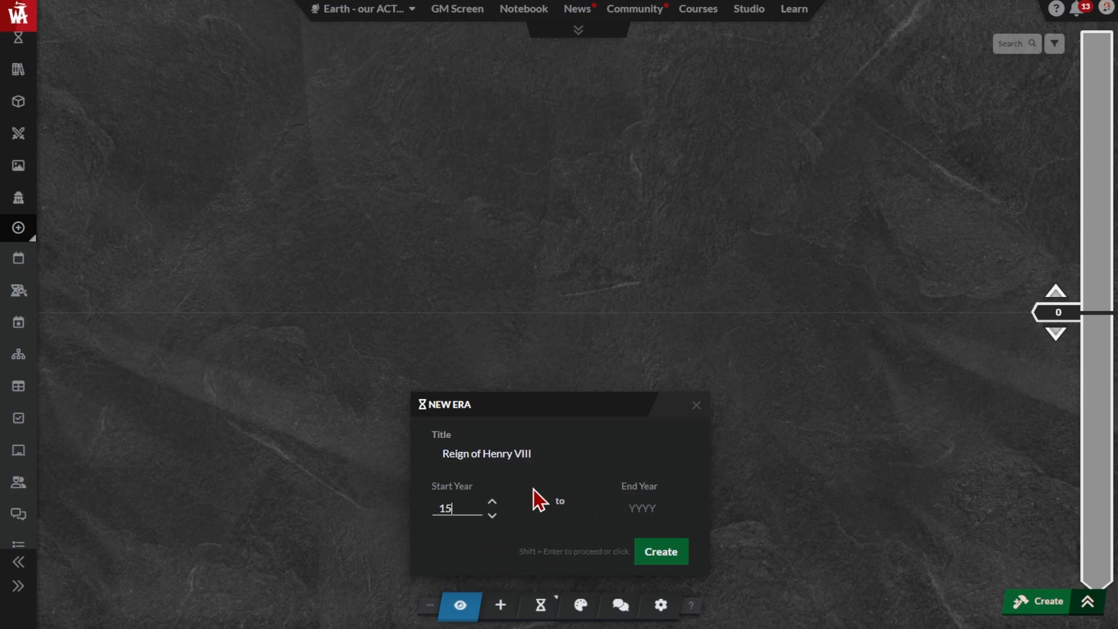
{"action": "type", "text": "09"}
{"action": "left_click", "coordinate": [639, 513]}
{"action": "type", "text": "1547"}
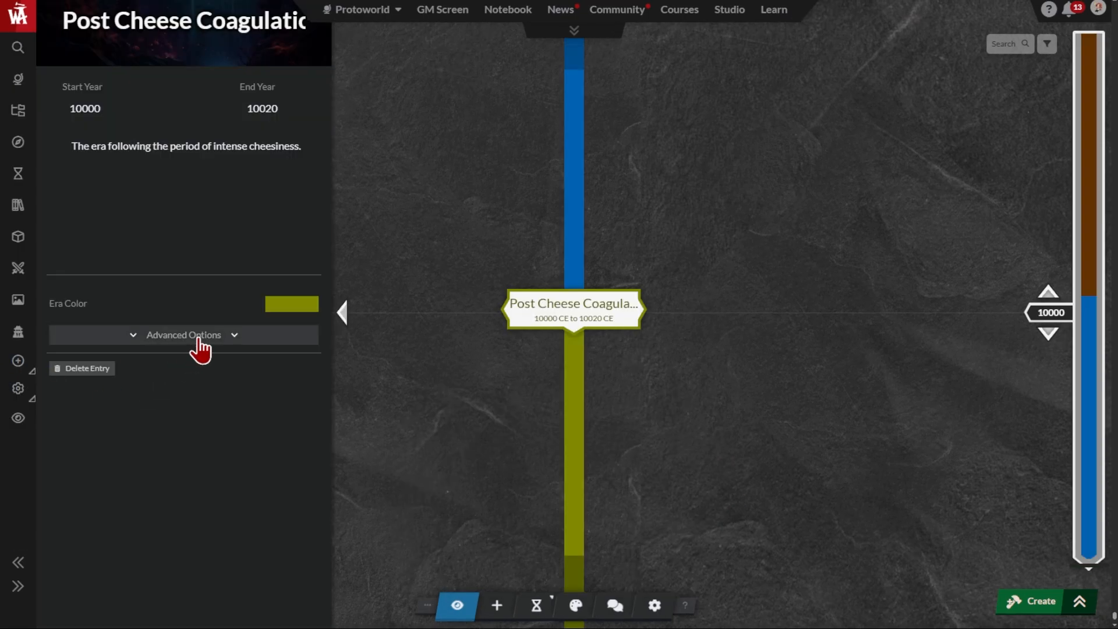
In the advanced options of the Post Cheese Coagulation era, set the count offset to Restart
{"action": "left_click", "coordinate": [198, 336]}
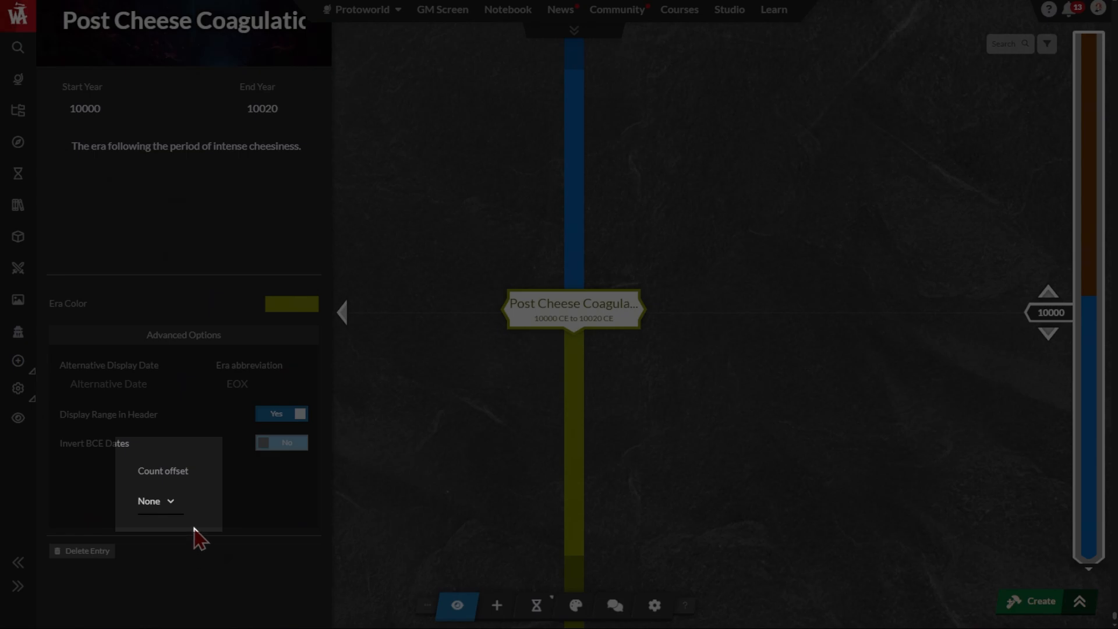
{"action": "left_click", "coordinate": [197, 547]}
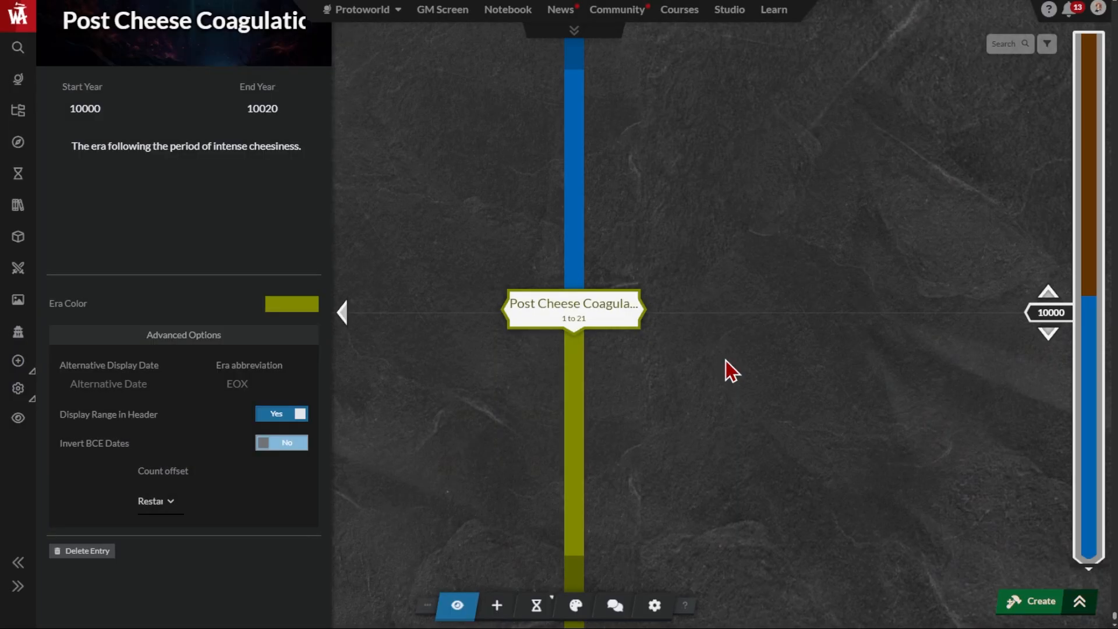
Check in the new event form how timeline years correspond to Post Cheese Coagulation era years, and close it without creating an event
{"action": "scroll", "coordinate": [724, 363], "scroll_direction": "down", "scroll_amount": 2}
{"action": "left_click", "coordinate": [496, 605]}
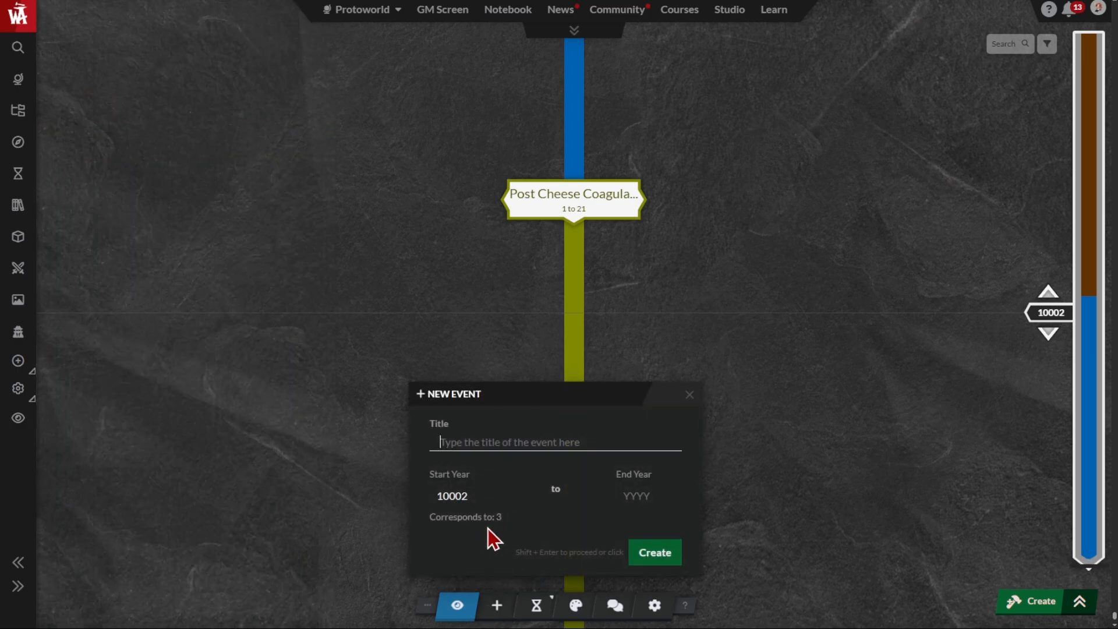
{"action": "scroll", "coordinate": [763, 461], "scroll_direction": "down", "scroll_amount": 5}
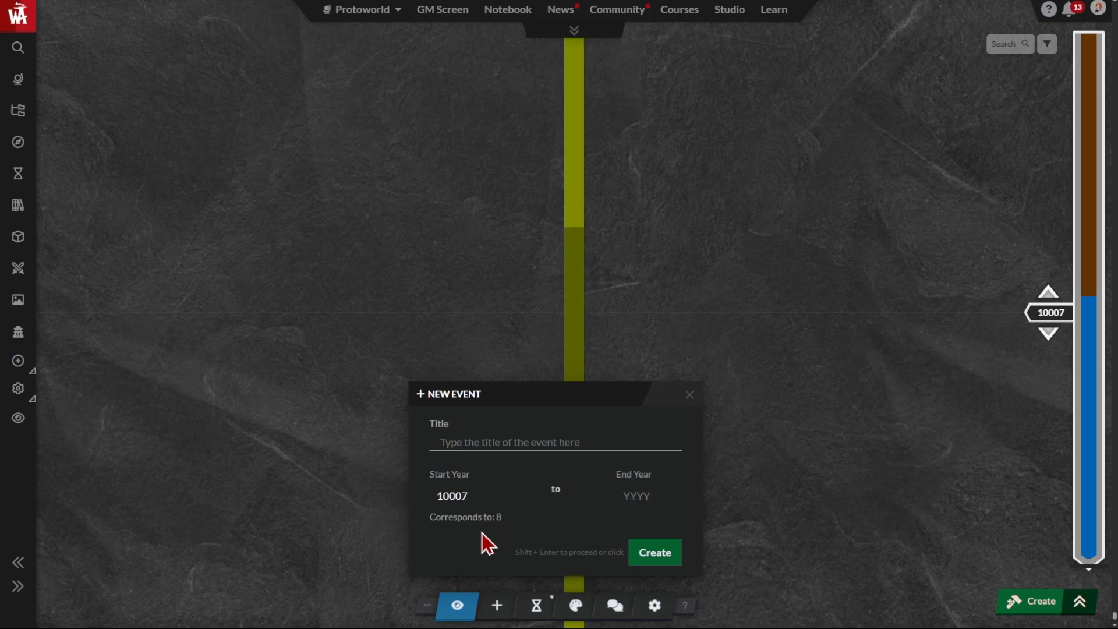
{"action": "scroll", "coordinate": [482, 533], "scroll_direction": "up", "scroll_amount": 5}
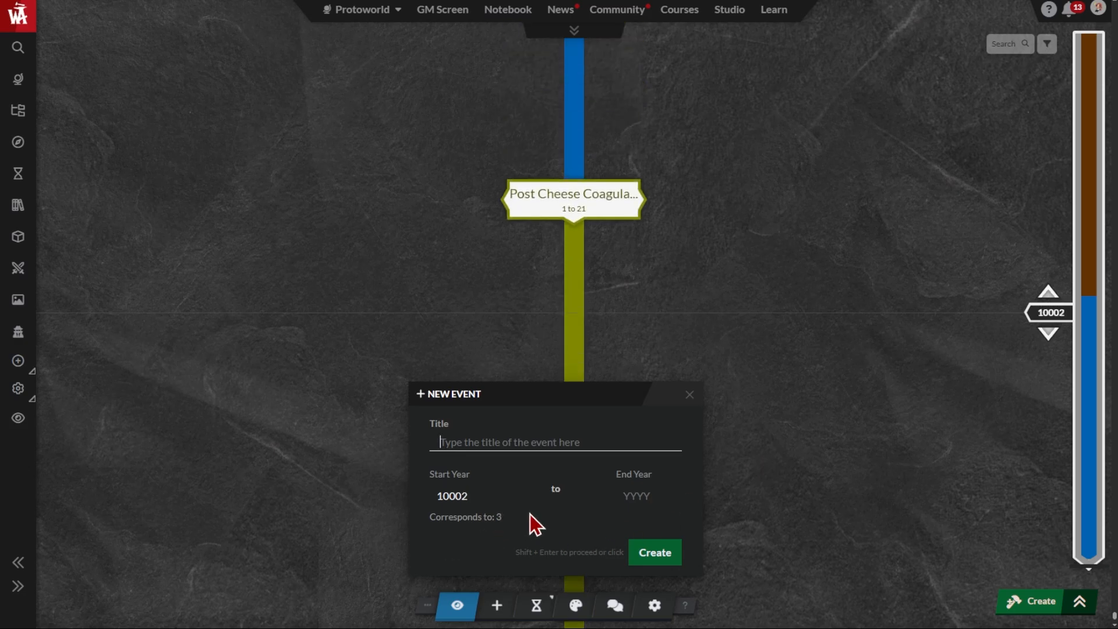
{"action": "left_click", "coordinate": [689, 394]}
{"action": "left_click", "coordinate": [579, 211]}
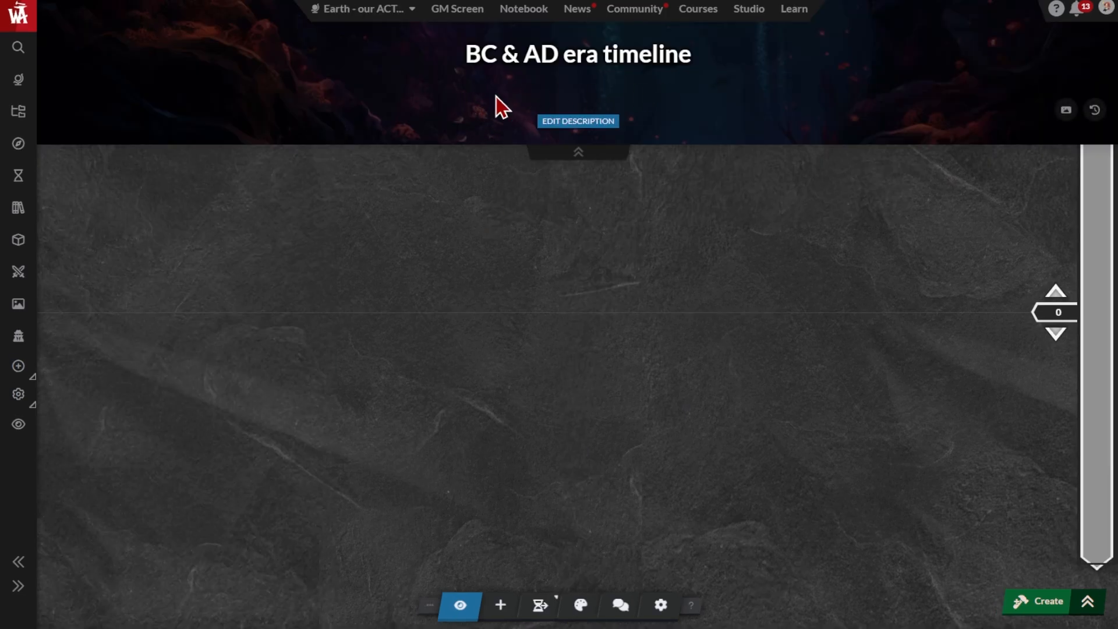
Create a starting era titled "Before Common Era BCE" with end year 0 in the BC & AD era timeline
{"action": "left_click", "coordinate": [554, 598]}
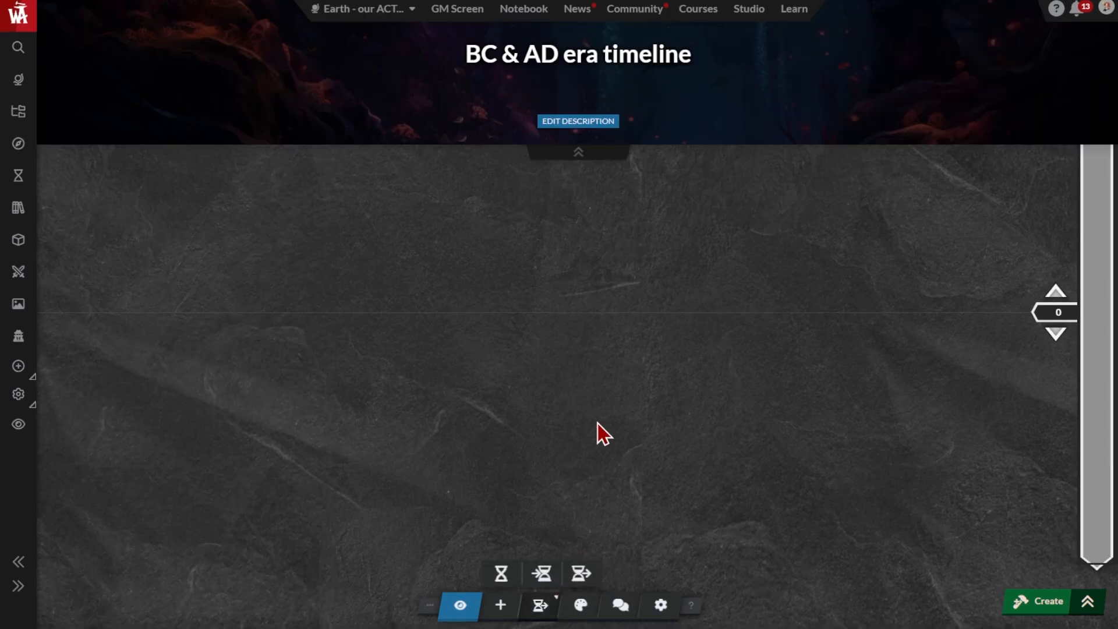
{"action": "left_click", "coordinate": [541, 574]}
{"action": "type", "text": "Before Common Era BCE"}
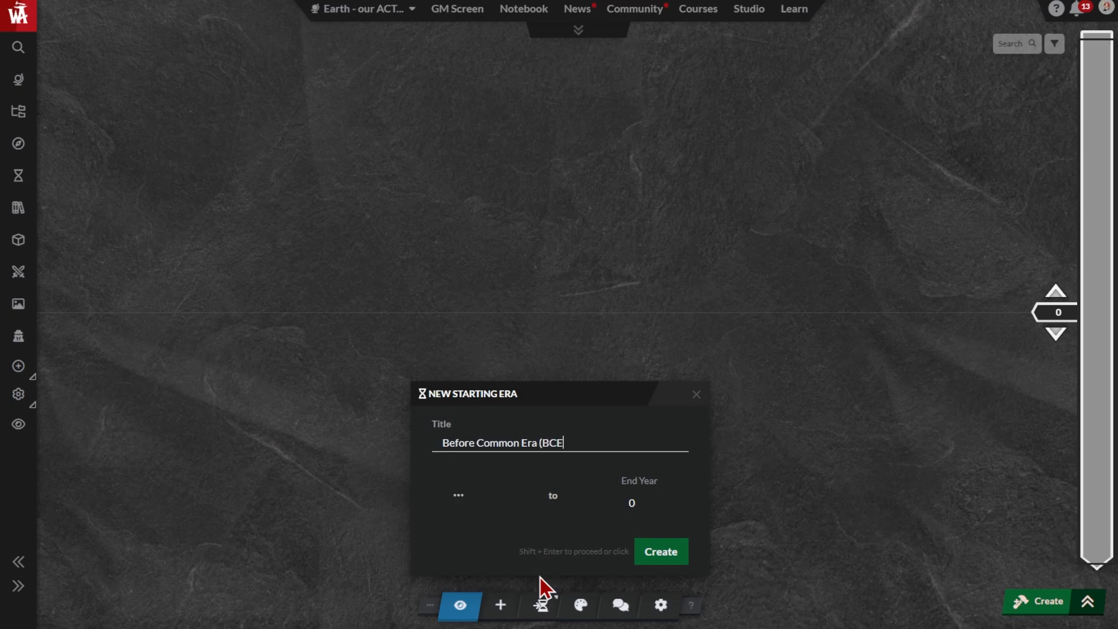
{"action": "left_click", "coordinate": [661, 552]}
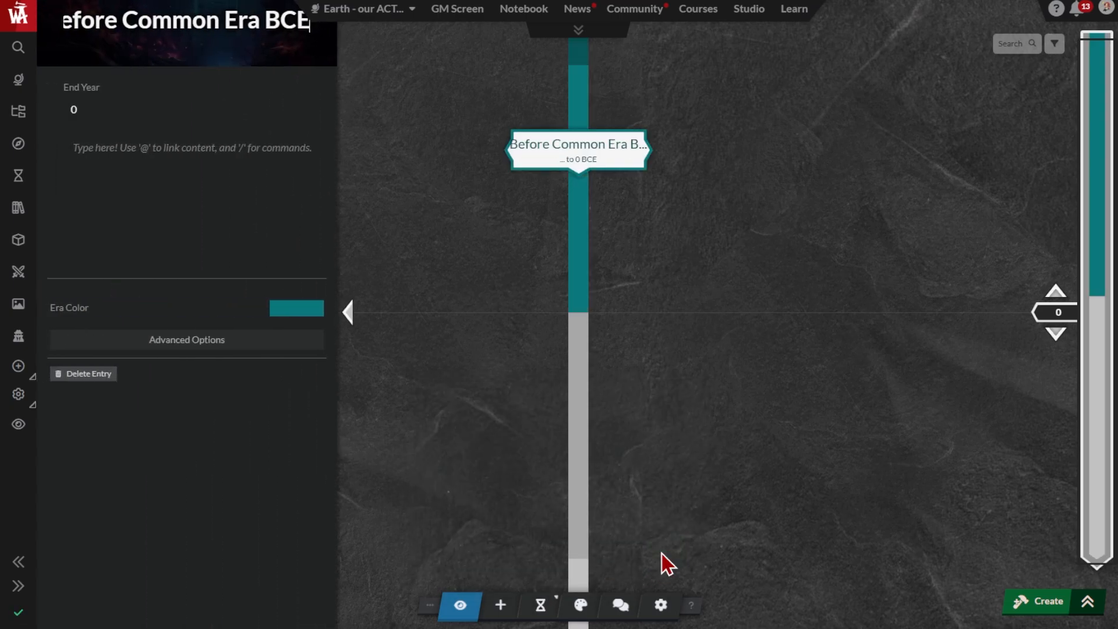
Create an ending era titled "Common Era CE" with start year 0
{"action": "left_click", "coordinate": [557, 602]}
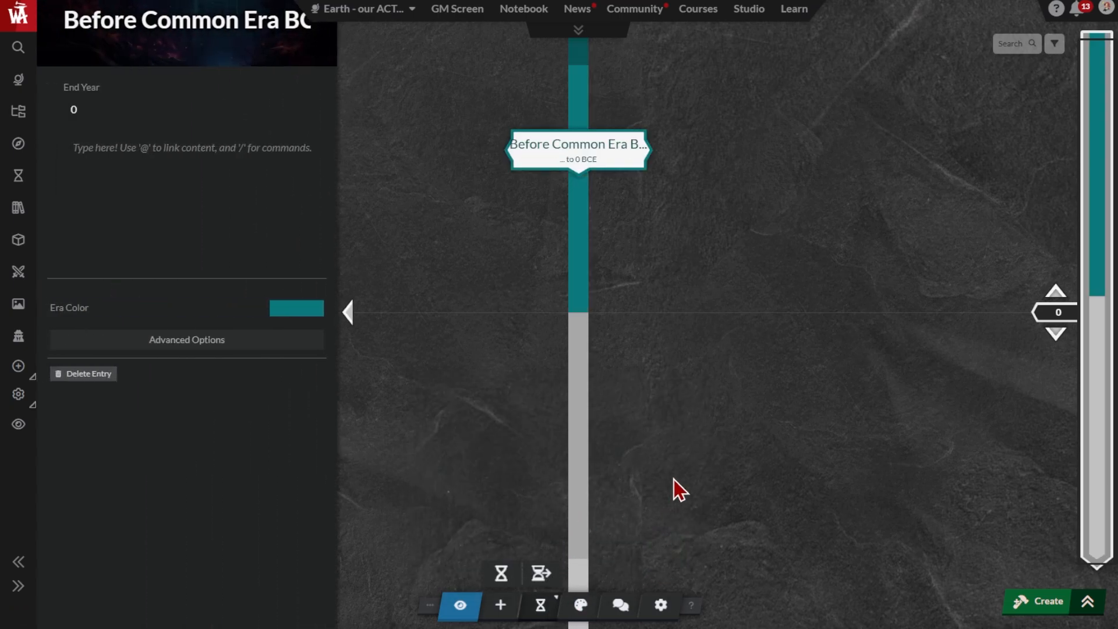
{"action": "left_click", "coordinate": [541, 577]}
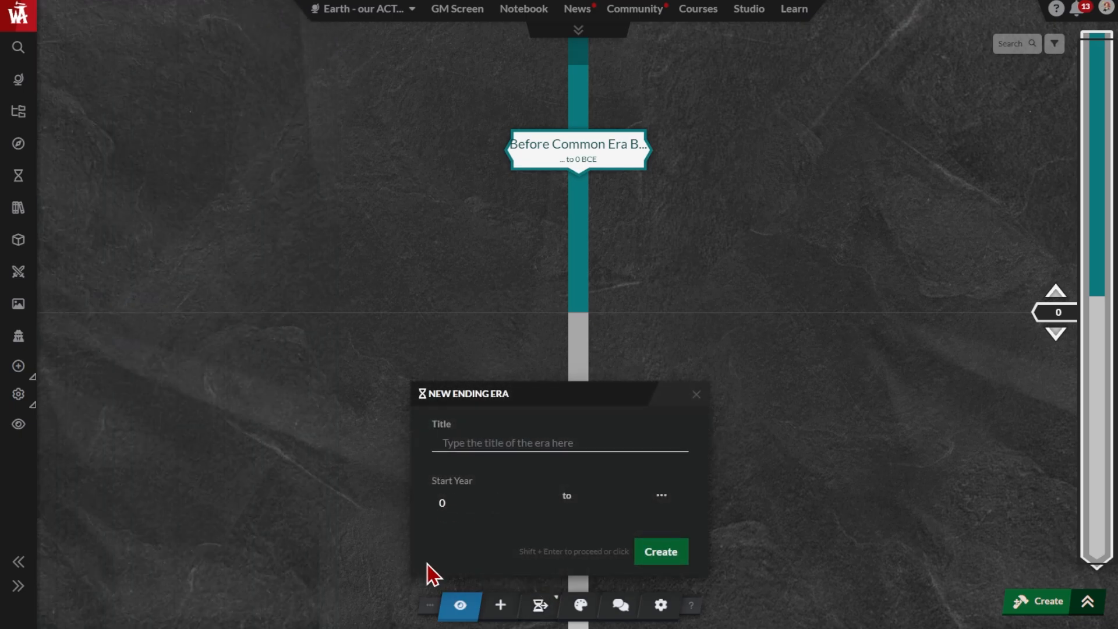
{"action": "type", "text": "Common Era CE"}
{"action": "left_click", "coordinate": [664, 556]}
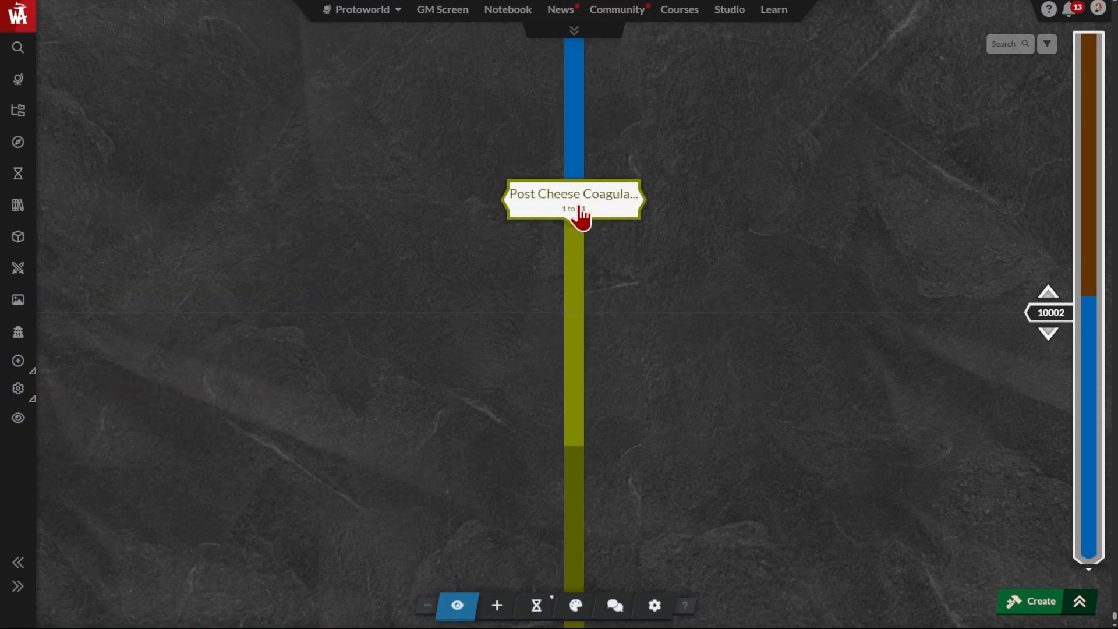
Switch Invert BCE Dates on and back off in the Post Cheese Coagulation era's advanced options
{"action": "left_click", "coordinate": [578, 218]}
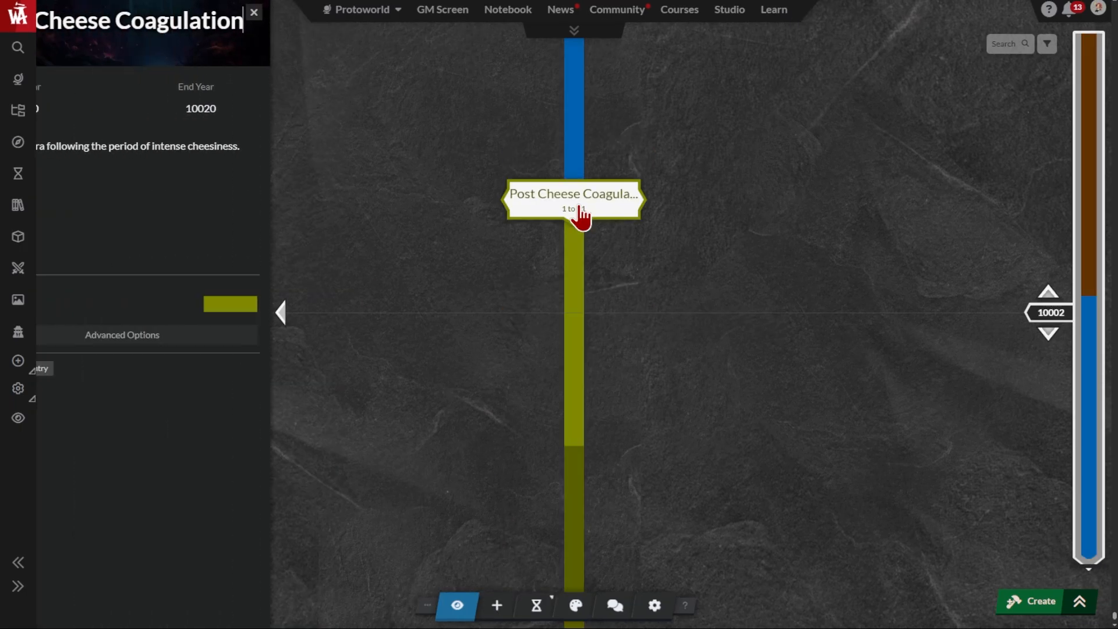
{"action": "left_click", "coordinate": [176, 342]}
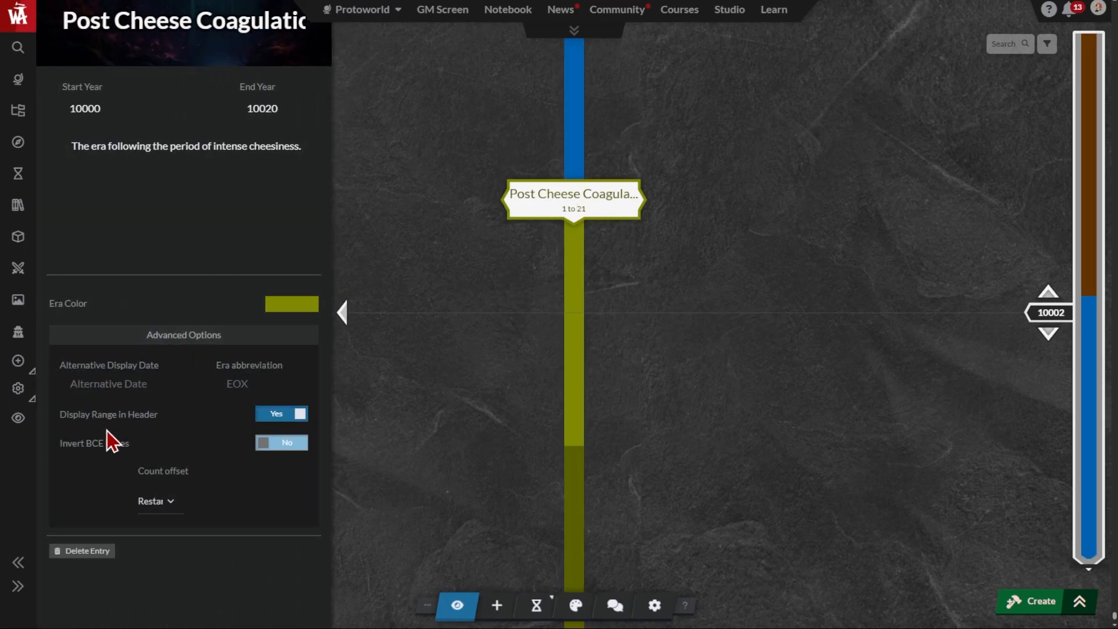
{"action": "left_click", "coordinate": [272, 446]}
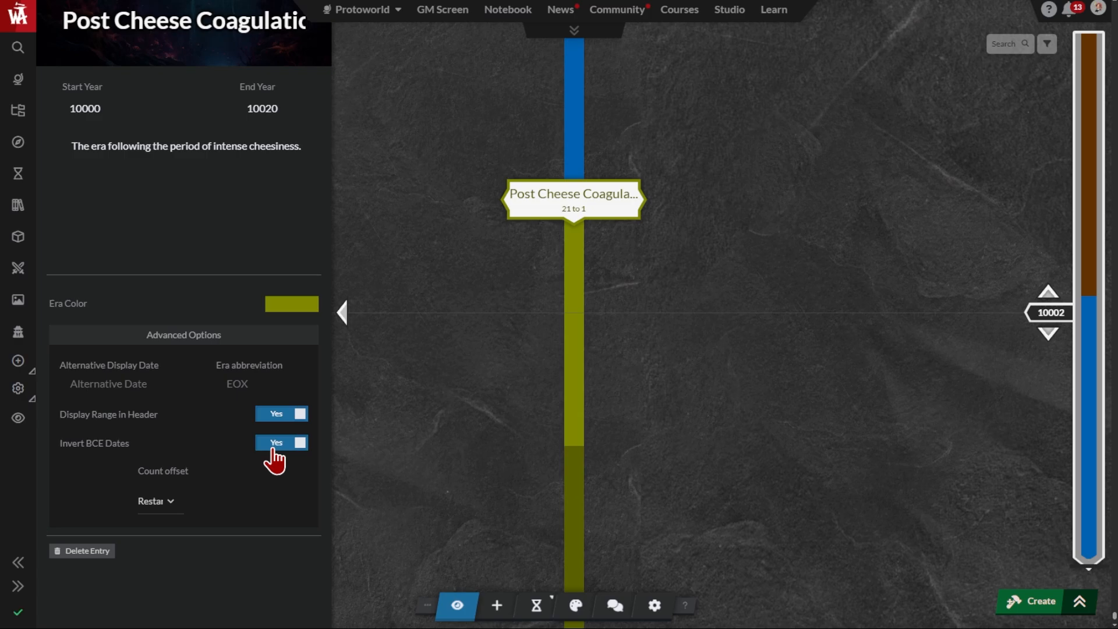
{"action": "left_click", "coordinate": [271, 449]}
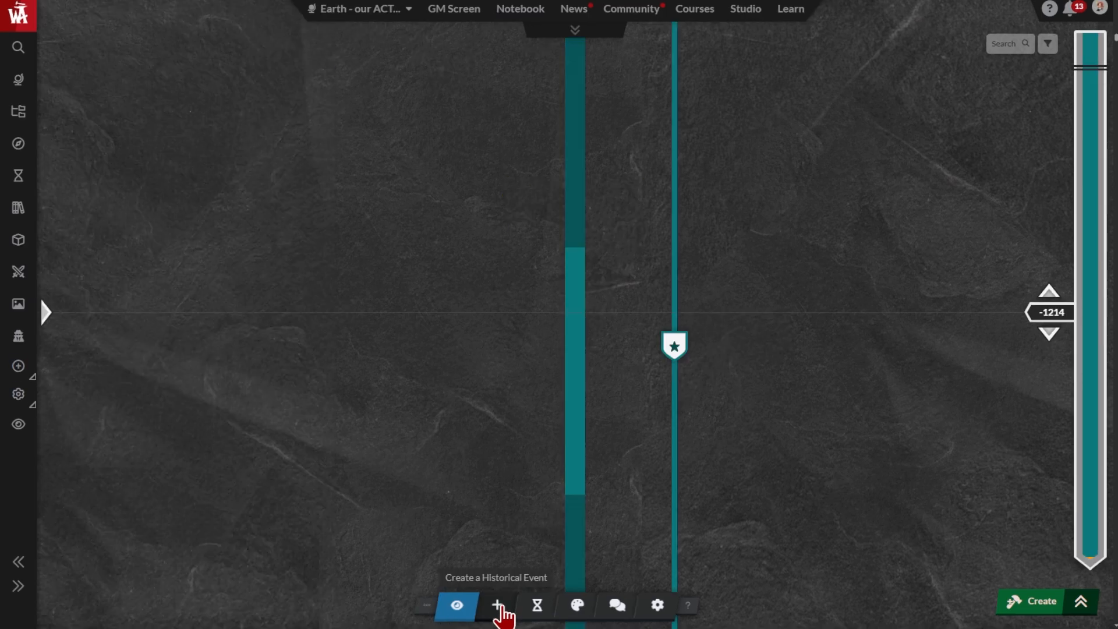
Create an event titled "Renaissance" running from 1450 to 1650 and move it one column left of the timeline's centre
{"action": "left_click", "coordinate": [497, 605]}
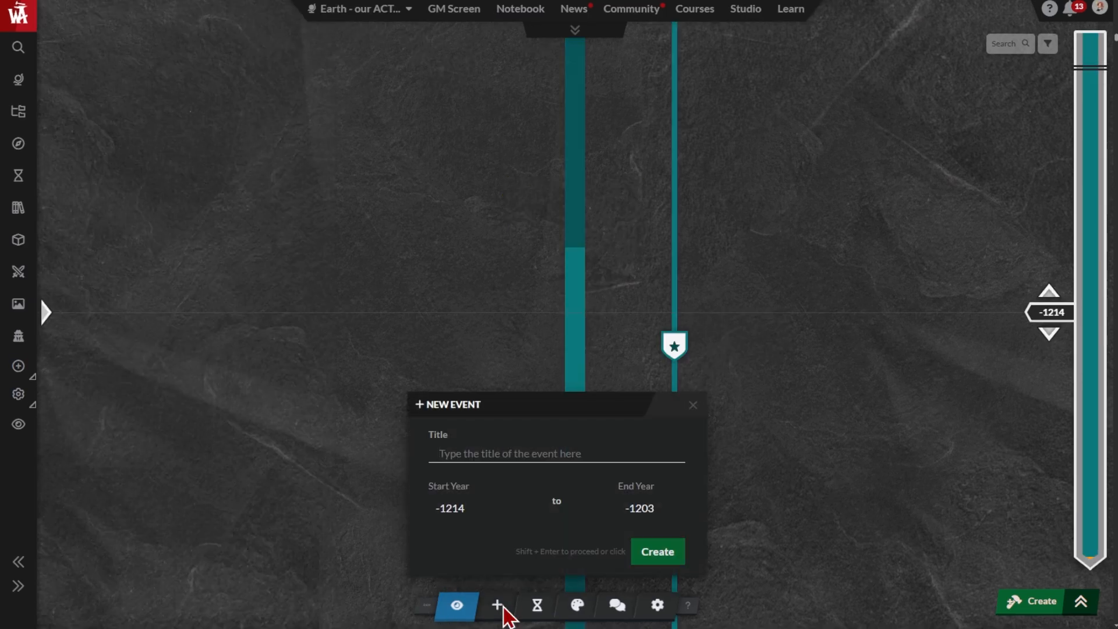
{"action": "type", "text": "Renaissance"}
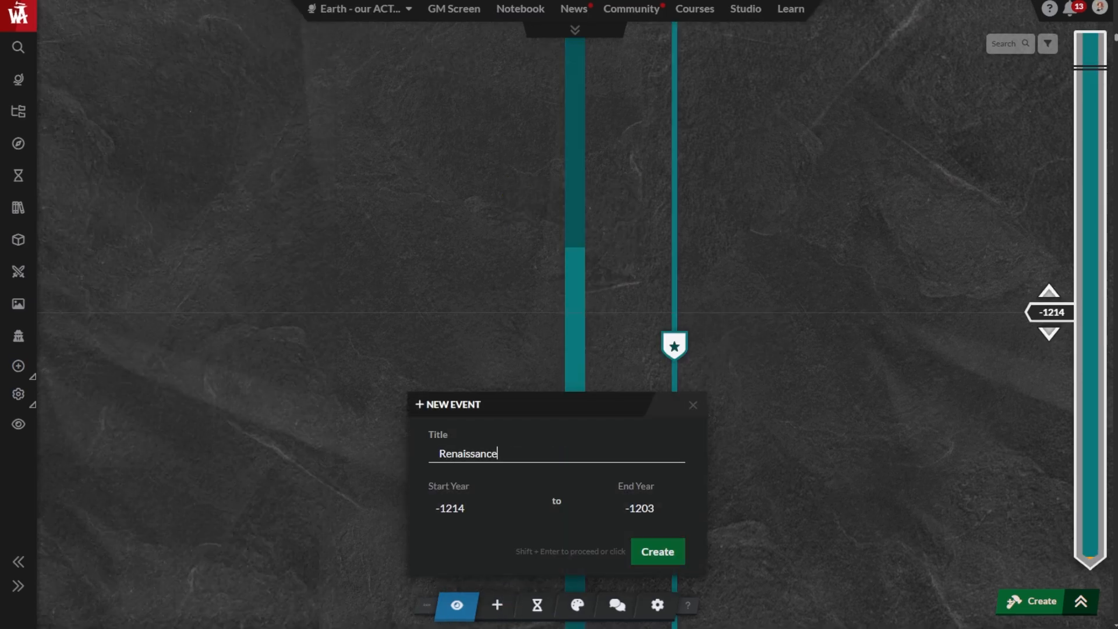
{"action": "left_click_drag", "start_coordinate": [463, 517], "coordinate": [386, 509]}
{"action": "type", "text": "1450"}
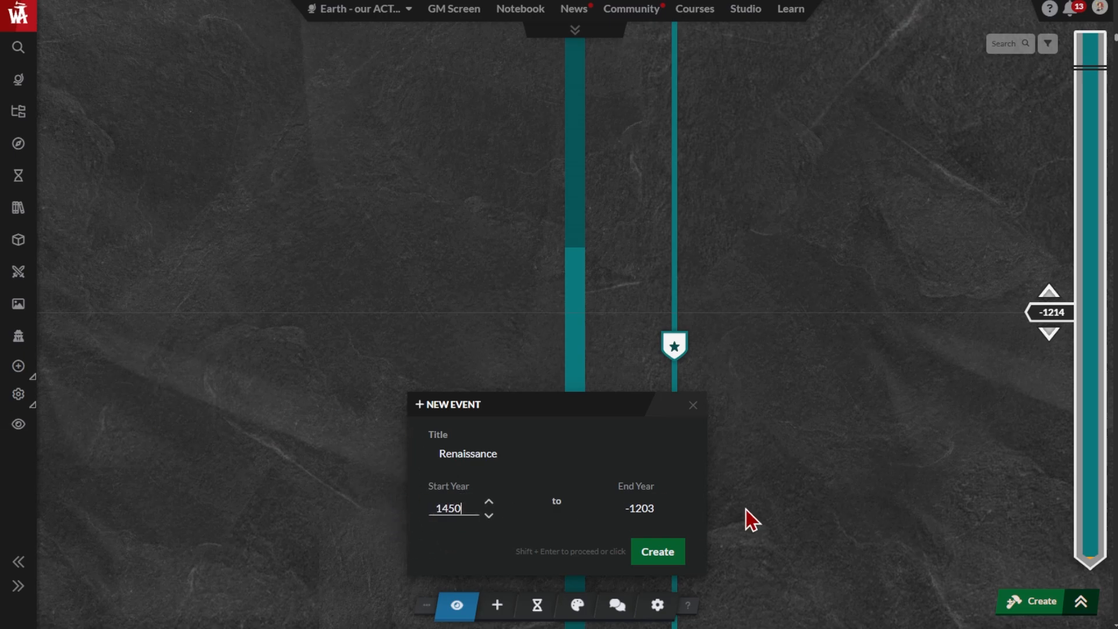
{"action": "left_click_drag", "start_coordinate": [621, 512], "coordinate": [654, 509]}
{"action": "type", "text": "1650"}
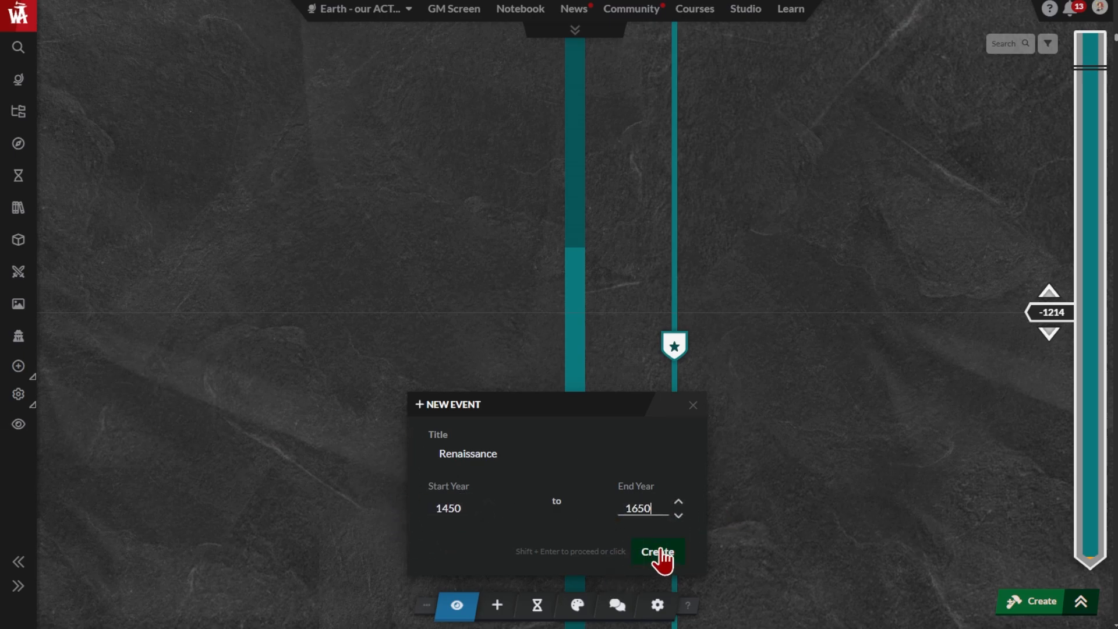
{"action": "left_click", "coordinate": [532, 451]}
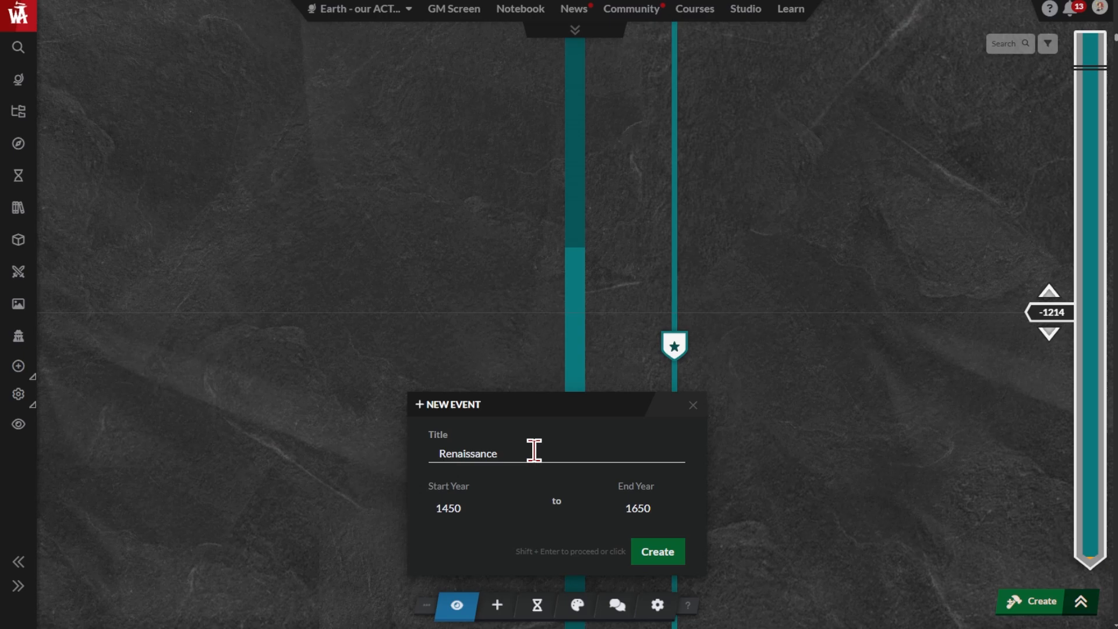
{"action": "left_click", "coordinate": [667, 556]}
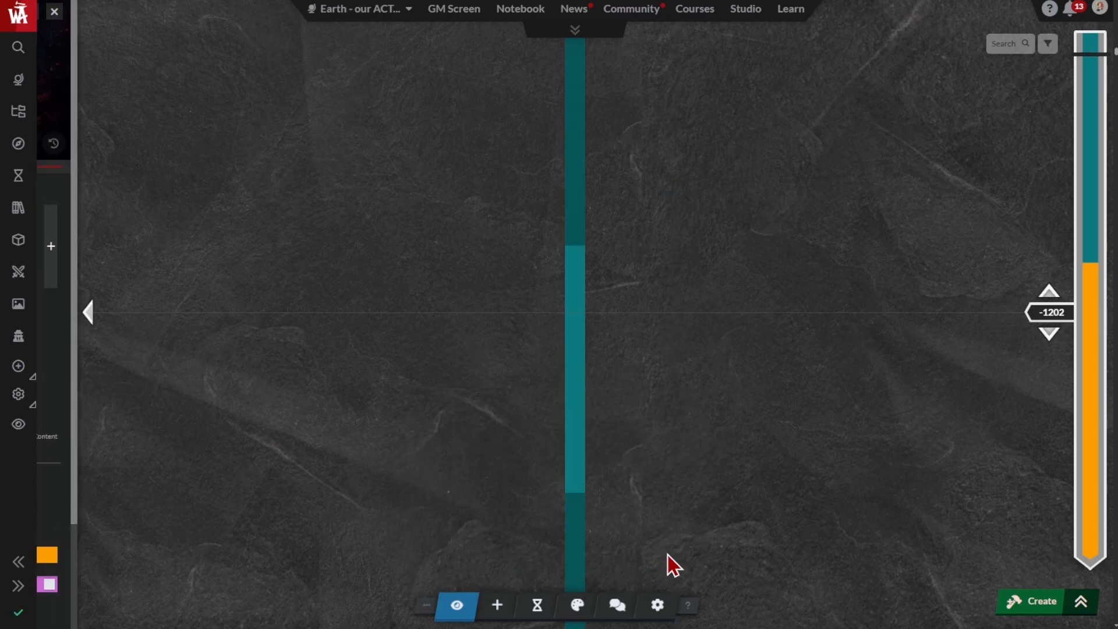
{"action": "left_click_drag", "start_coordinate": [181, 168], "coordinate": [154, 167]}
Create an event titled "Age of Sail (Colonial Era)" from 1650 to 1850 and move it into the Renaissance event's column
{"action": "left_click", "coordinate": [496, 604]}
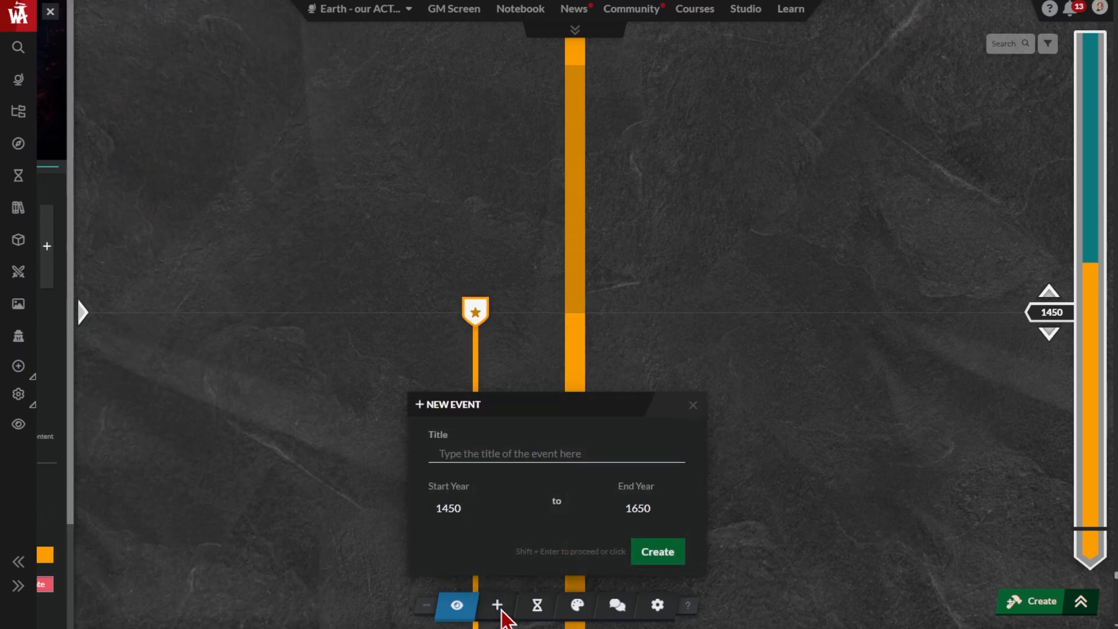
{"action": "left_click", "coordinate": [481, 456]}
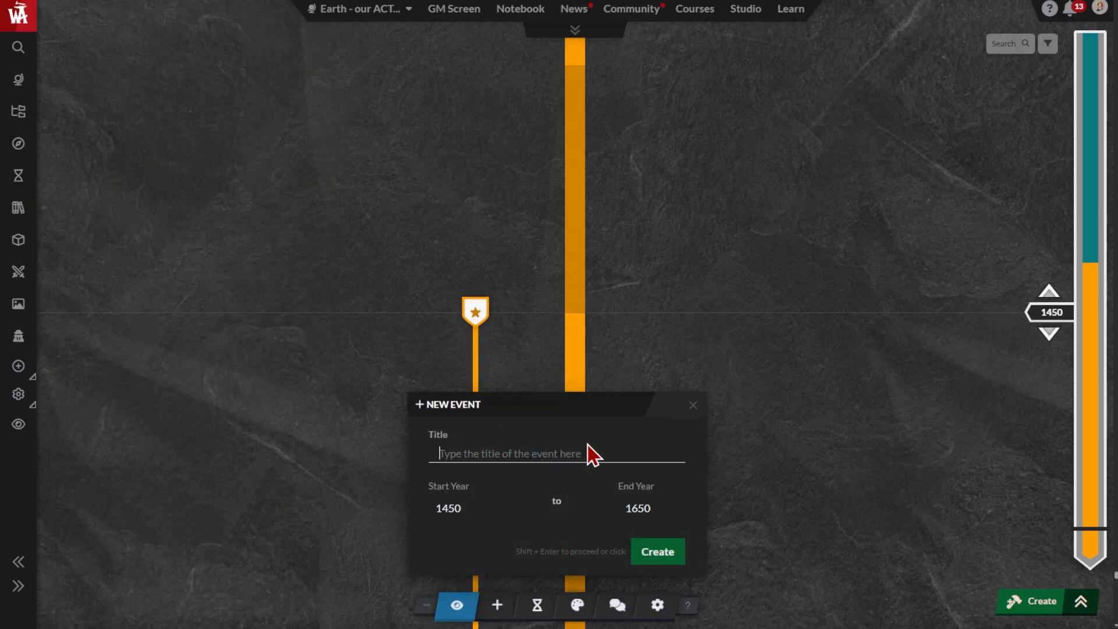
{"action": "type", "text": "Age of Sail (Colonial Era)"}
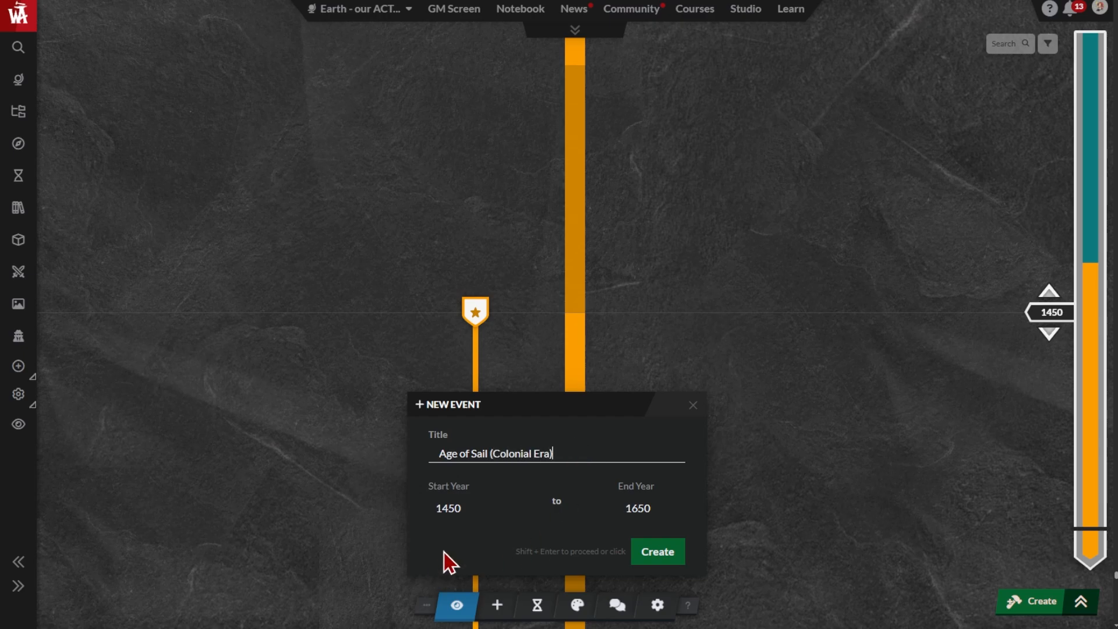
{"action": "left_click", "coordinate": [465, 511]}
{"action": "type", "text": "165"}
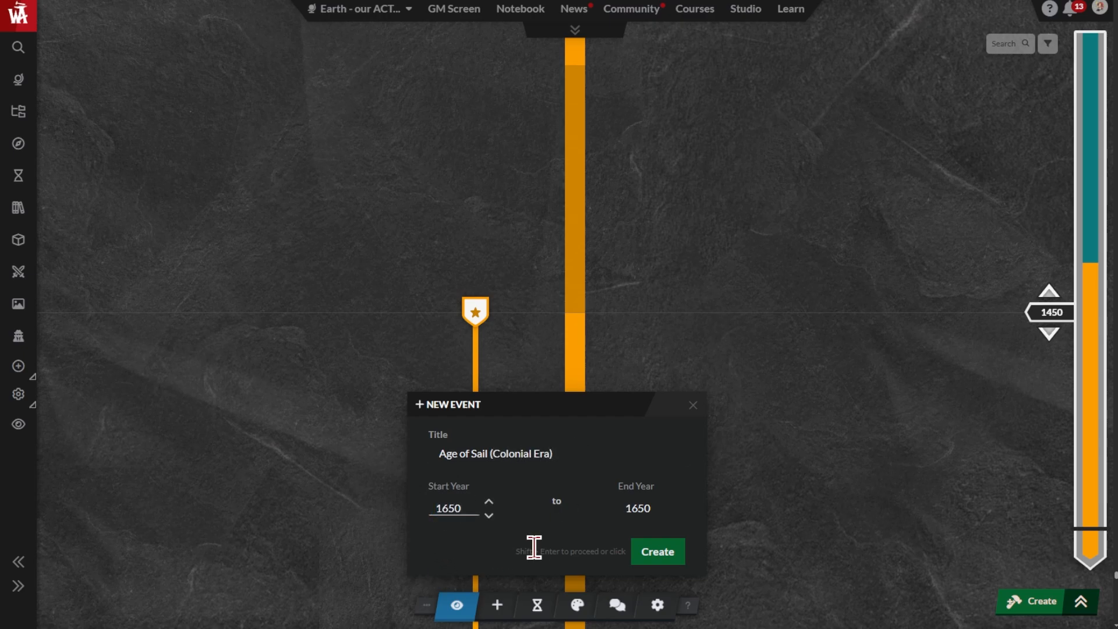
{"action": "type", "text": "0"}
{"action": "left_click", "coordinate": [648, 505]}
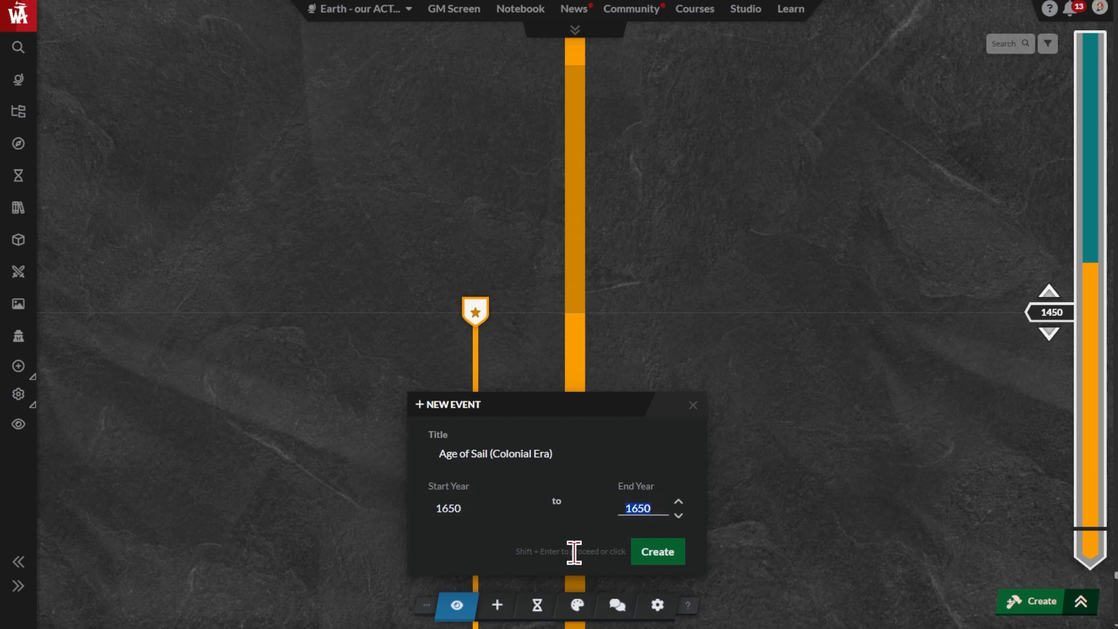
{"action": "type", "text": "1850"}
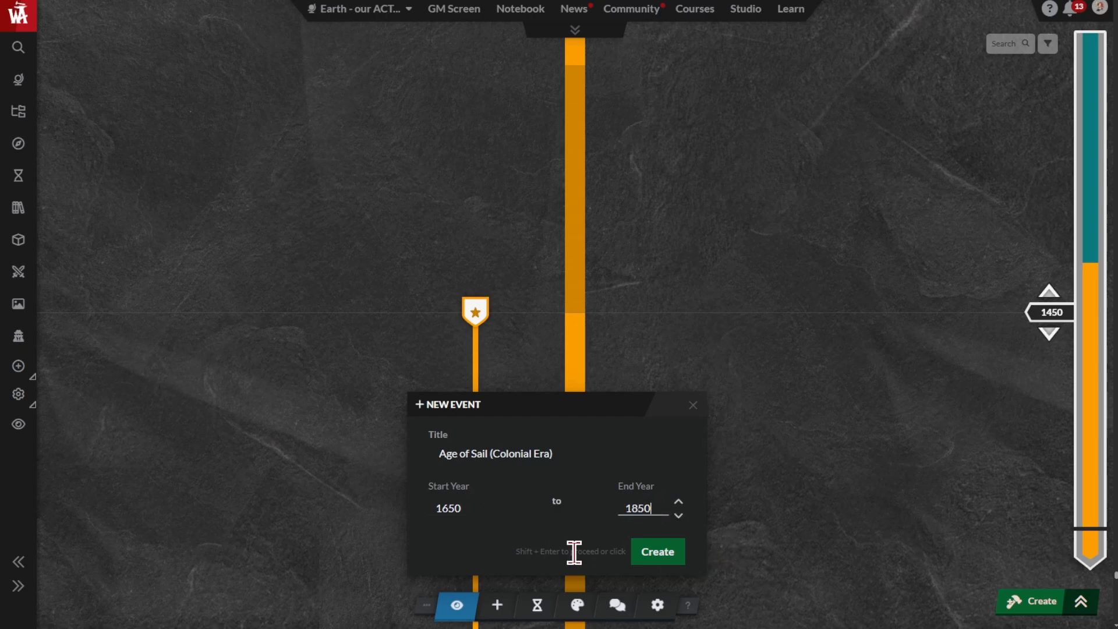
{"action": "left_click", "coordinate": [655, 563]}
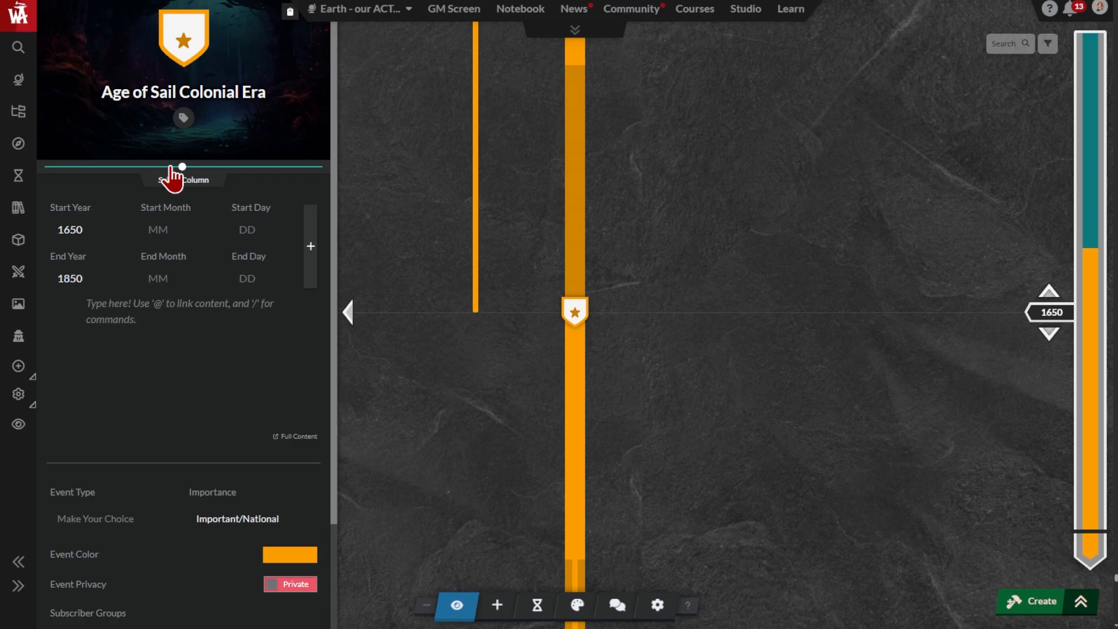
{"action": "left_click_drag", "start_coordinate": [171, 166], "coordinate": [153, 167]}
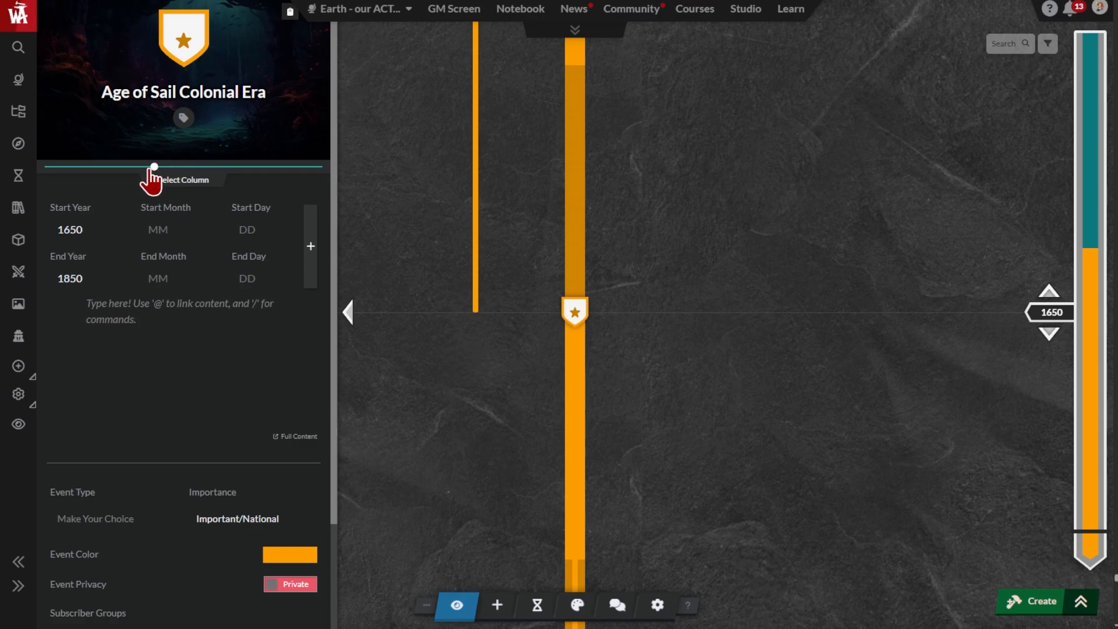
Create an event titled "Industrial Era" from 1760 to 1840 and move it to a column right of the timeline's centre
{"action": "left_click", "coordinate": [497, 611]}
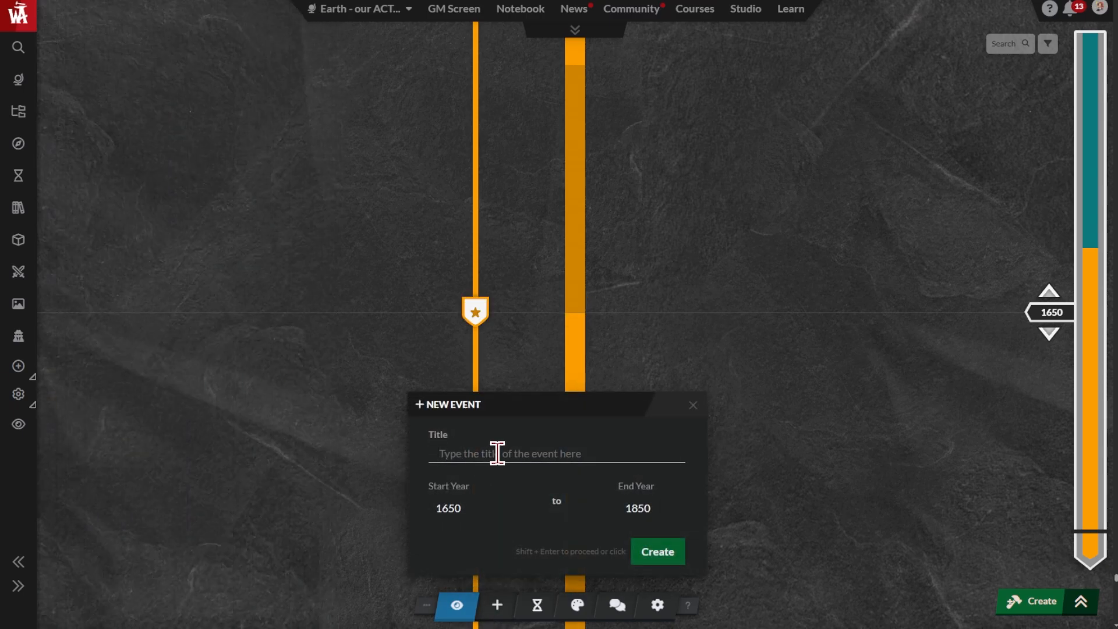
{"action": "type", "text": "Industrial Era"}
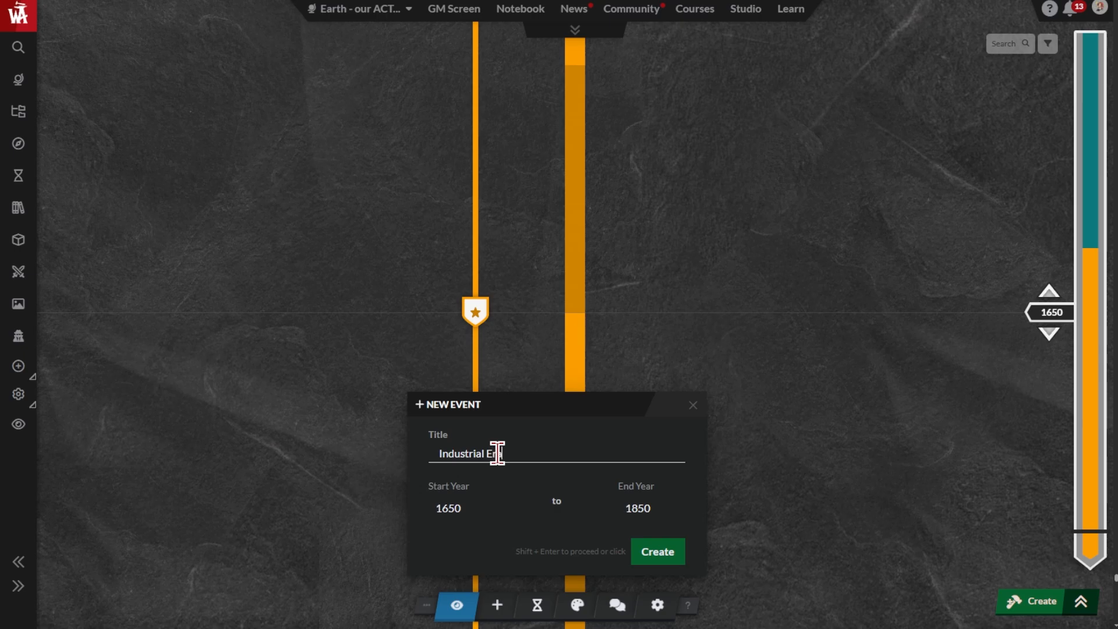
{"action": "key", "text": "Tab"}
{"action": "type", "text": "1760"}
{"action": "left_click", "coordinate": [646, 508]}
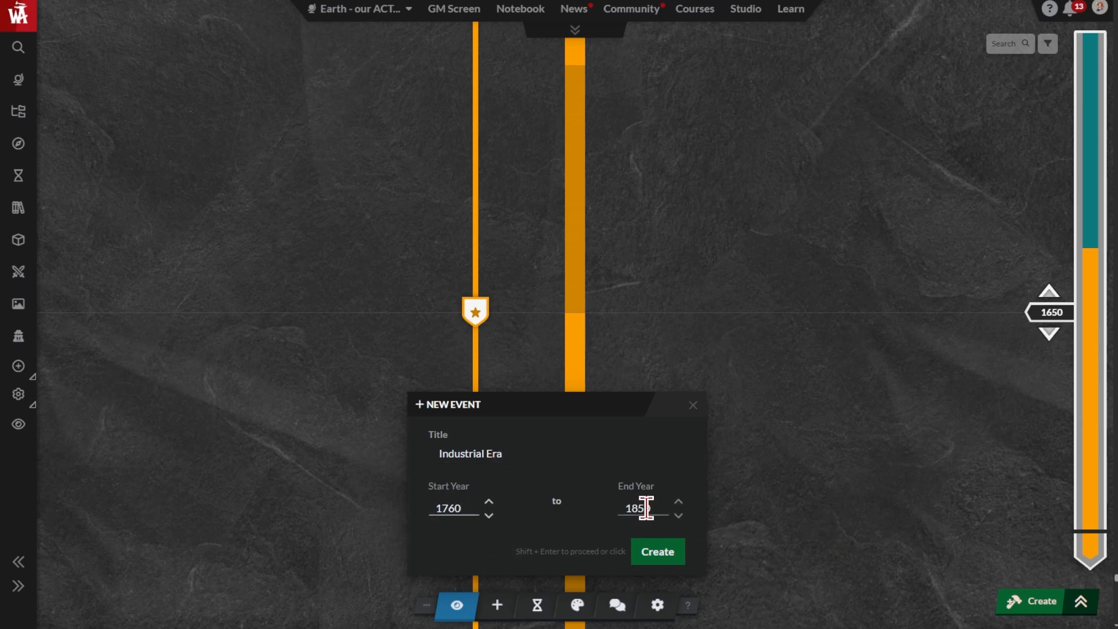
{"action": "left_click_drag", "start_coordinate": [657, 509], "coordinate": [639, 510]}
{"action": "type", "text": "40"}
{"action": "left_click", "coordinate": [663, 556]}
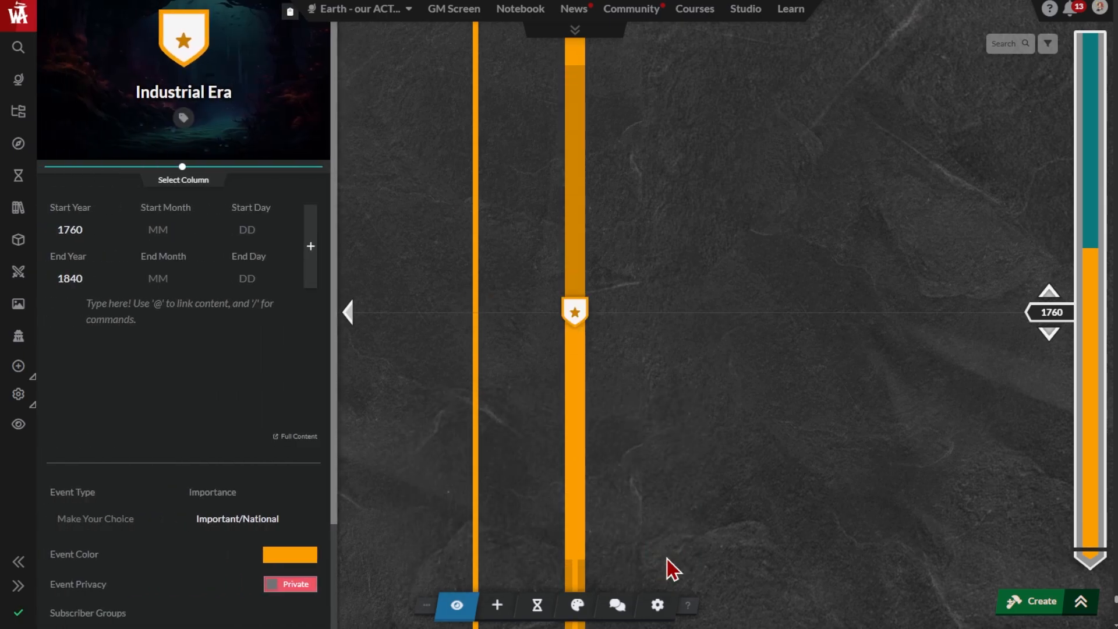
{"action": "left_click_drag", "start_coordinate": [184, 168], "coordinate": [207, 169]}
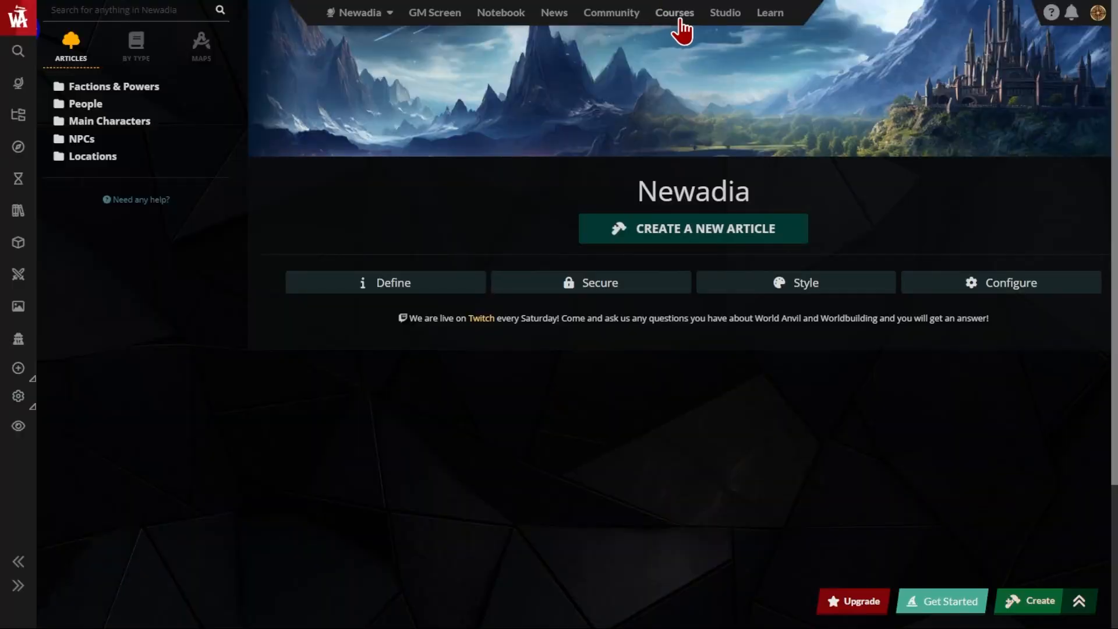
Open the How to Start Worldbuilding course, look through its lesson list and view its resources
{"action": "left_click", "coordinate": [682, 20]}
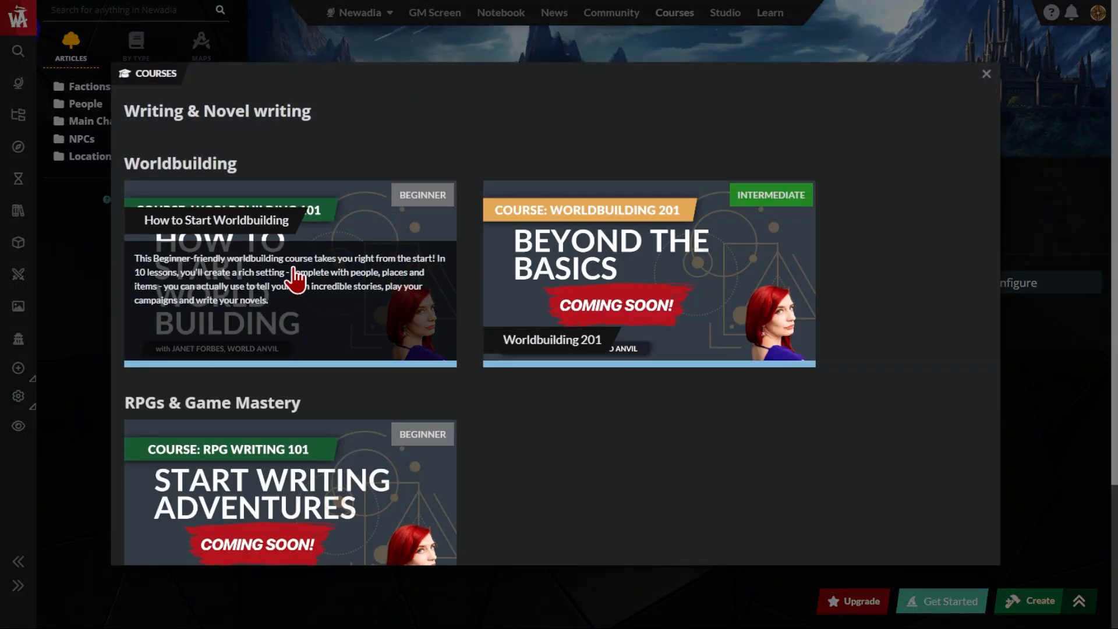
{"action": "left_click", "coordinate": [273, 285]}
{"action": "scroll", "coordinate": [991, 132], "scroll_direction": "down", "scroll_amount": 1}
{"action": "scroll", "coordinate": [995, 133], "scroll_direction": "down", "scroll_amount": 2}
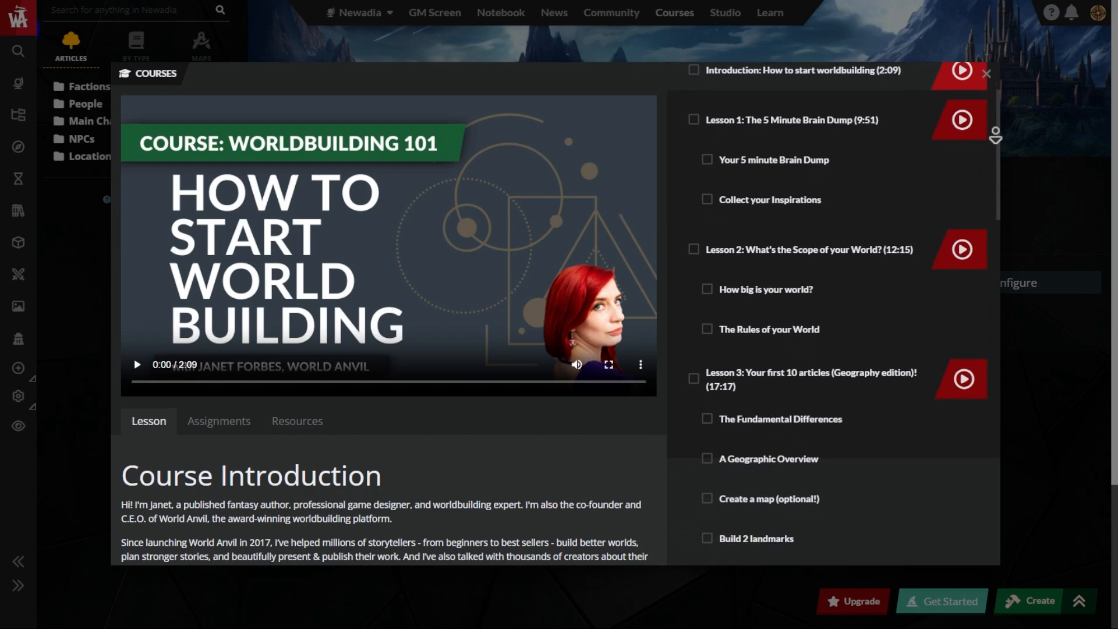
{"action": "scroll", "coordinate": [996, 135], "scroll_direction": "down", "scroll_amount": 1}
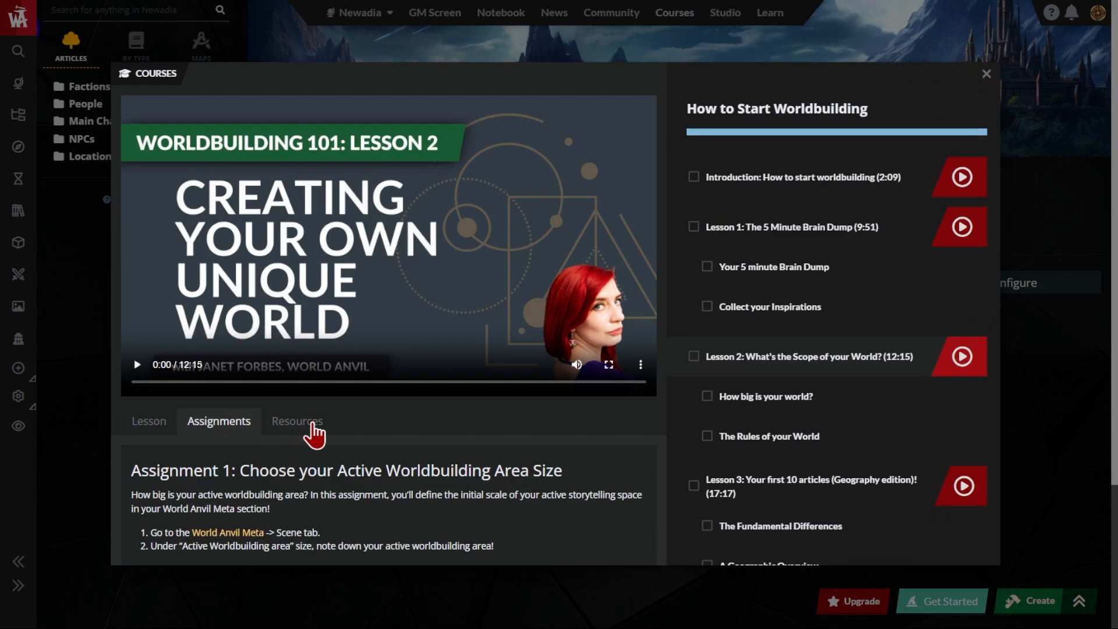
{"action": "left_click", "coordinate": [310, 424]}
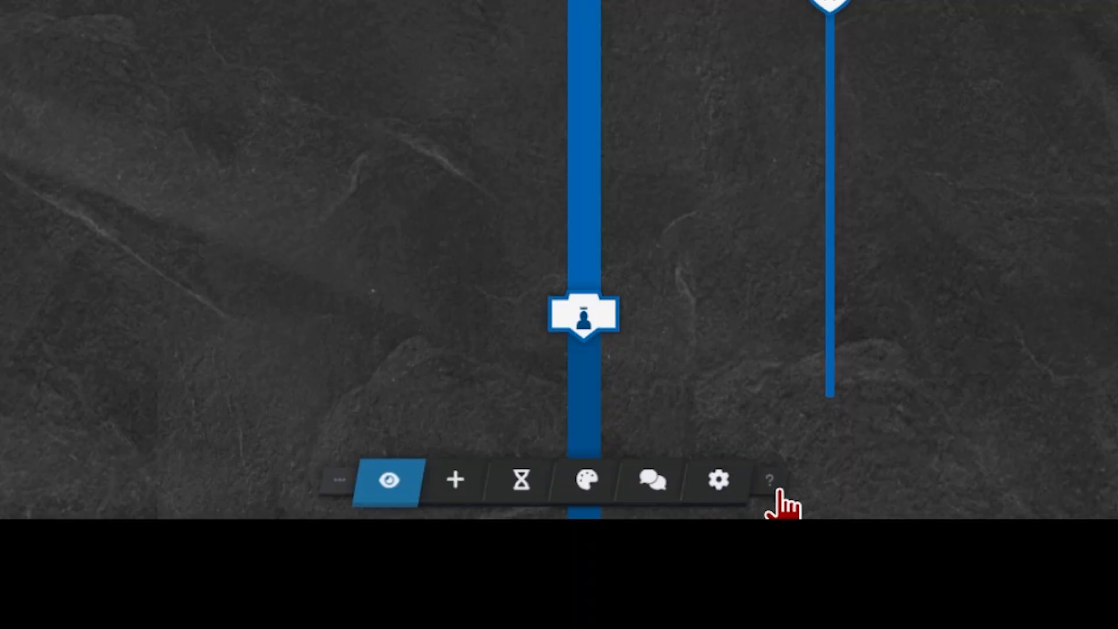
Open the Getting Started Wizard to view its task checklist
{"action": "mouse_move", "coordinate": [780, 495]}
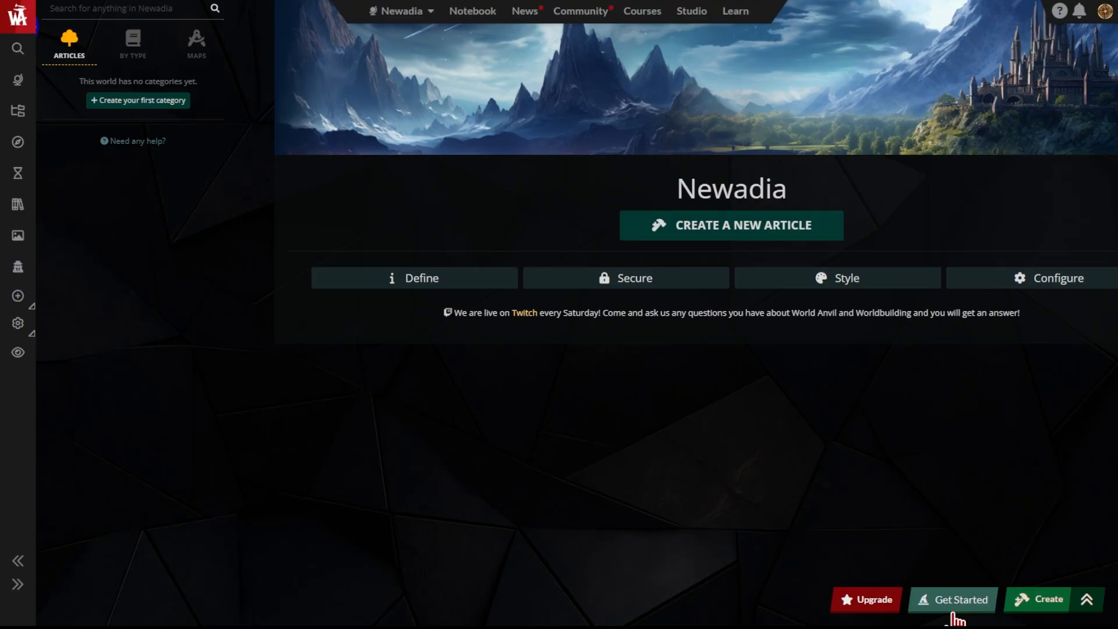
{"action": "left_click", "coordinate": [958, 609]}
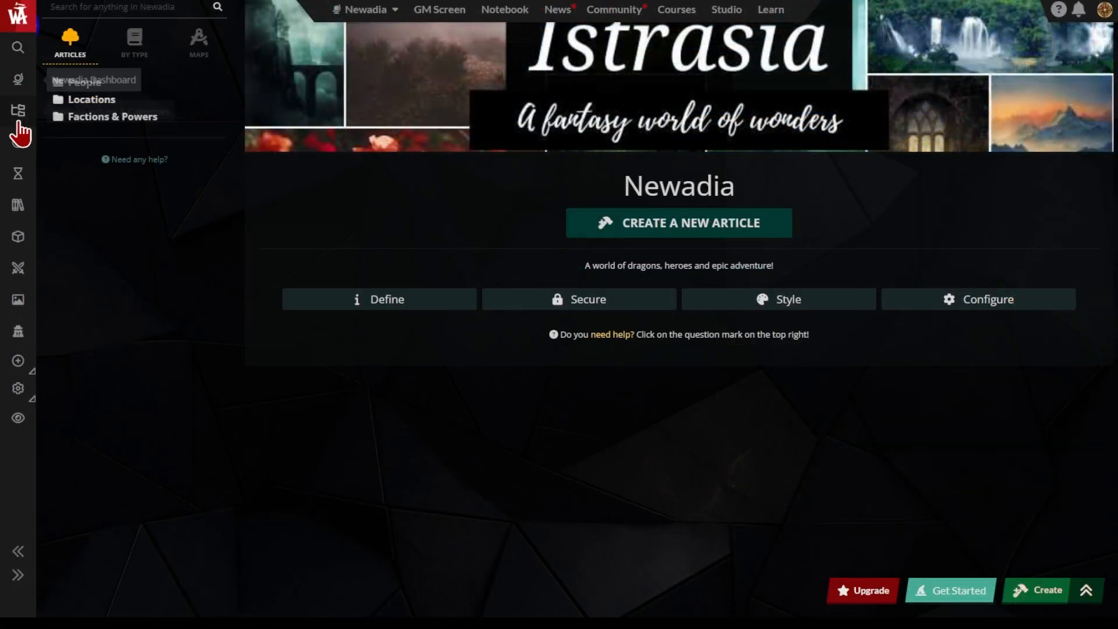
Create a timeline titled "Epic Timeline of London!" in the Newadia world
{"action": "left_click", "coordinate": [19, 175]}
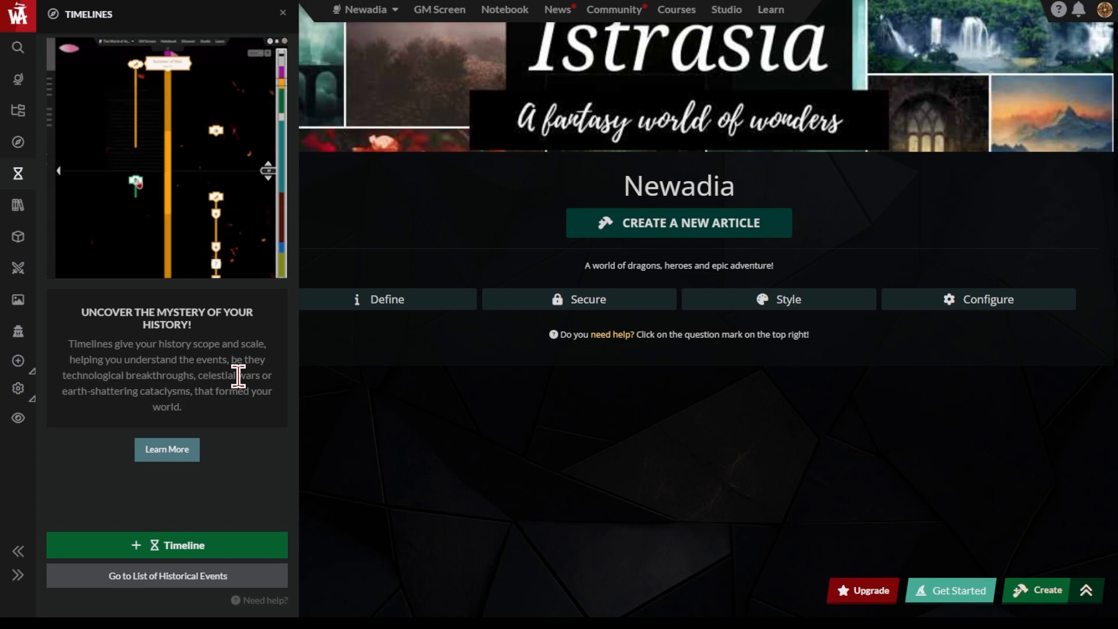
{"action": "left_click", "coordinate": [245, 547]}
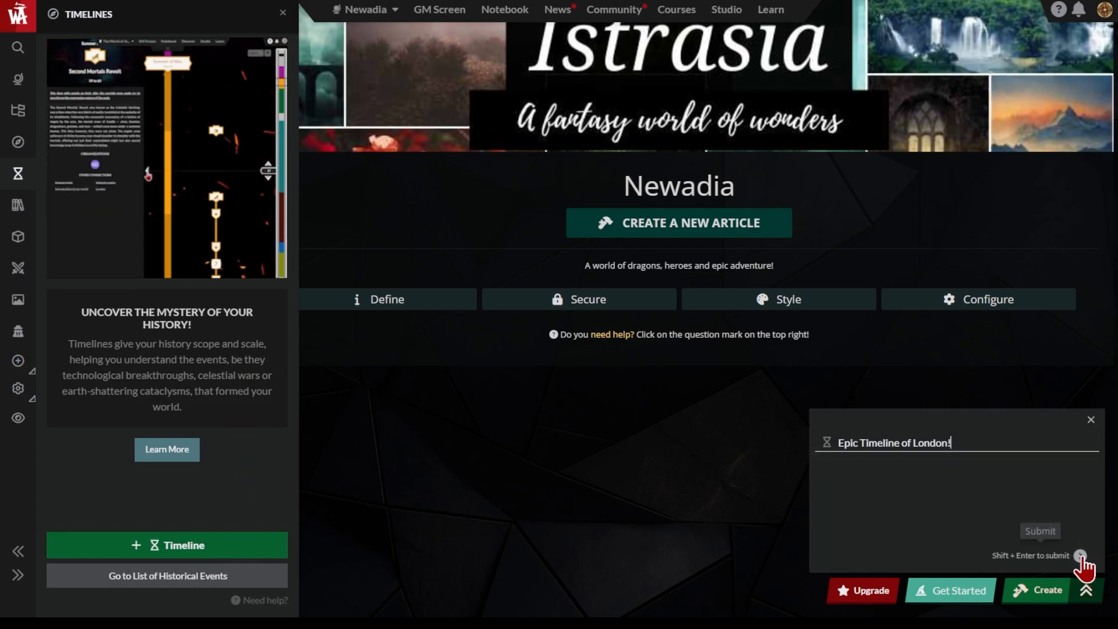
{"action": "left_click", "coordinate": [1076, 555]}
Create an event titled "The first event!" with start year 561 and end year 562 in the new timeline
{"action": "left_click", "coordinate": [523, 609]}
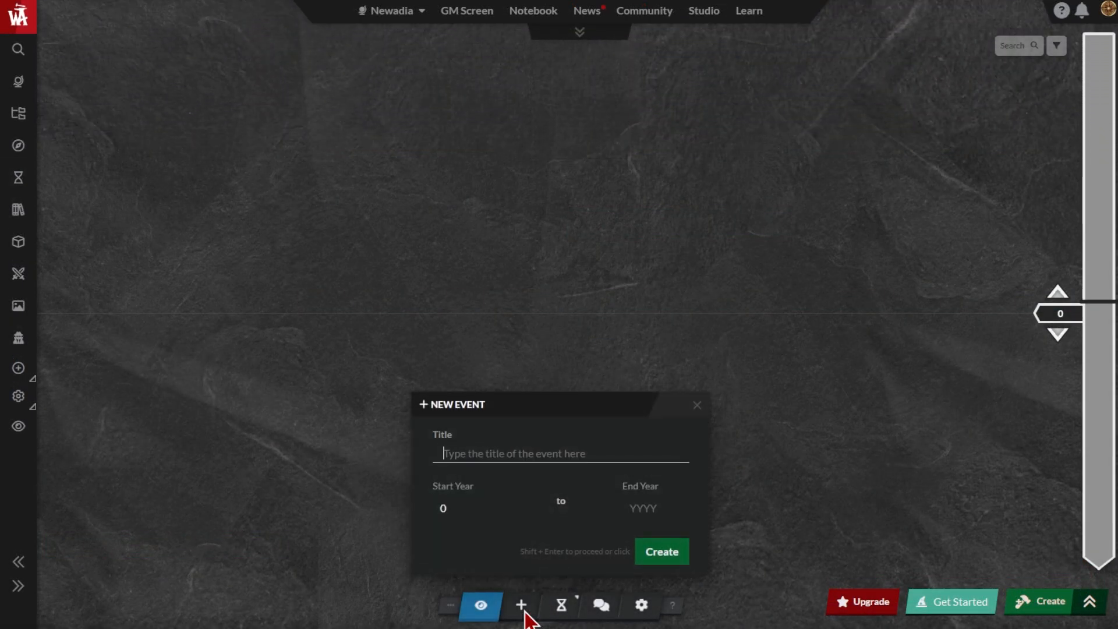
{"action": "type", "text": "The first event!"}
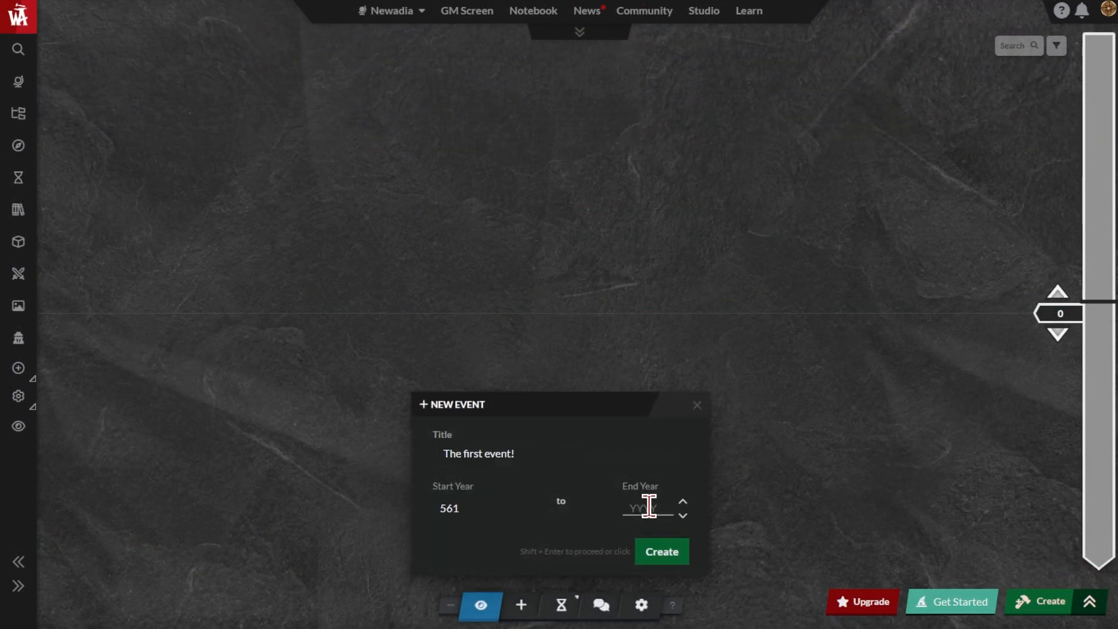
{"action": "left_click", "coordinate": [649, 506]}
{"action": "type", "text": "562"}
{"action": "left_click", "coordinate": [669, 558]}
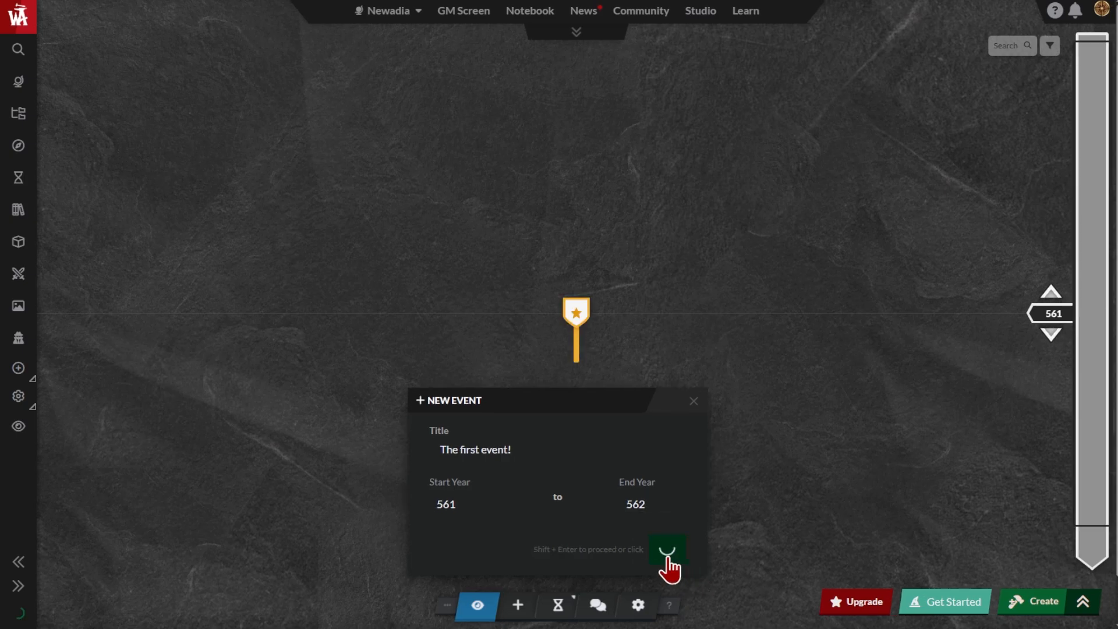